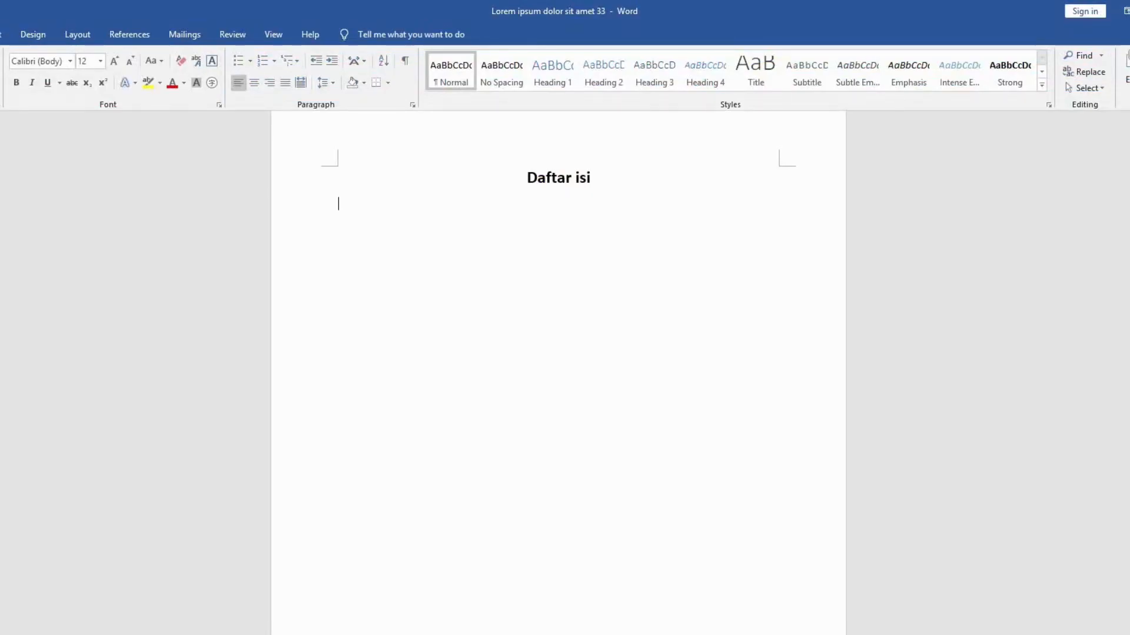
Step: Enter the manual contents entries BAB I with page 1 and BAB II with page 2, using dot leaders under the Daftar isi title
type("BAB I")
key("Tab")
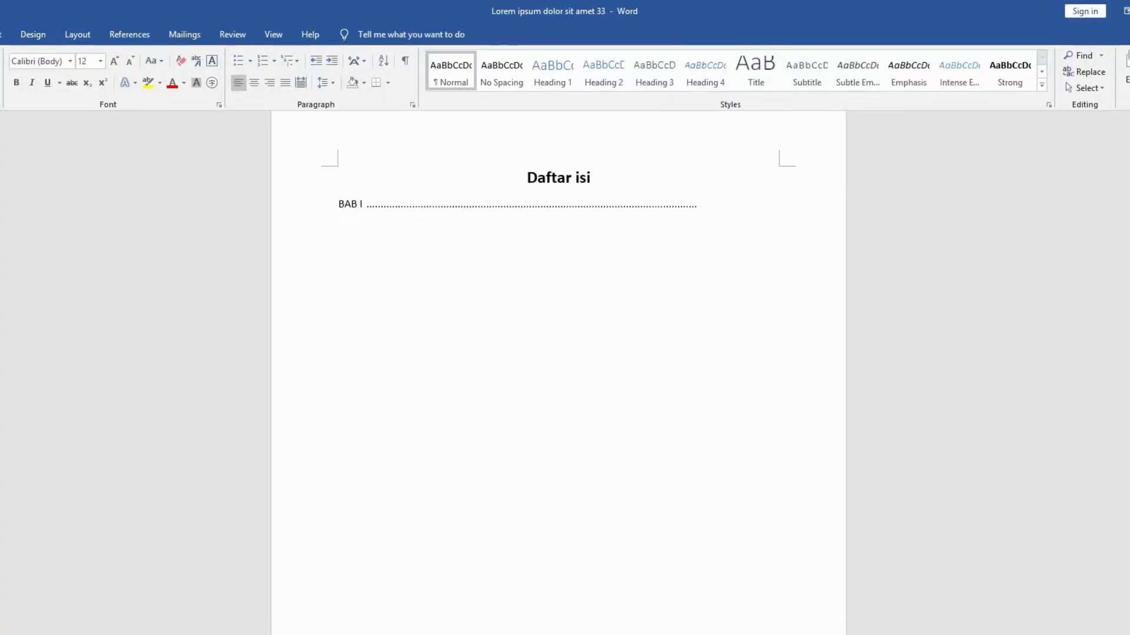
type("1")
key("Return")
type("BAB II")
key("Tab")
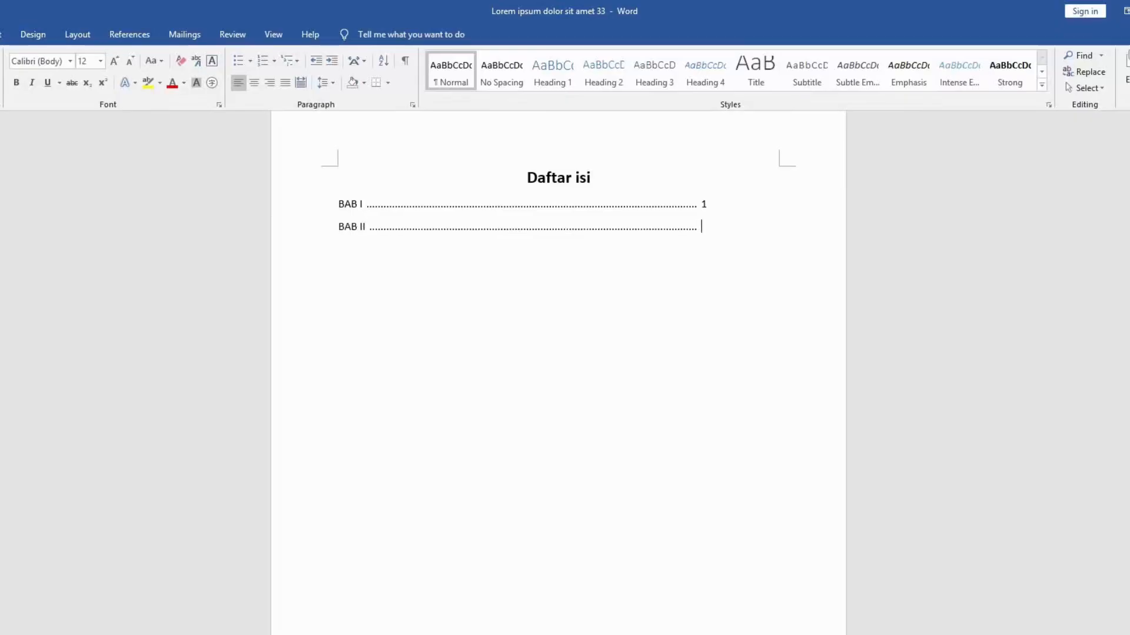
type("2")
Step: Add a BAB III entry with a dot leader and page number 3 below the BAB II entry
key("Return")
type("BAB III")
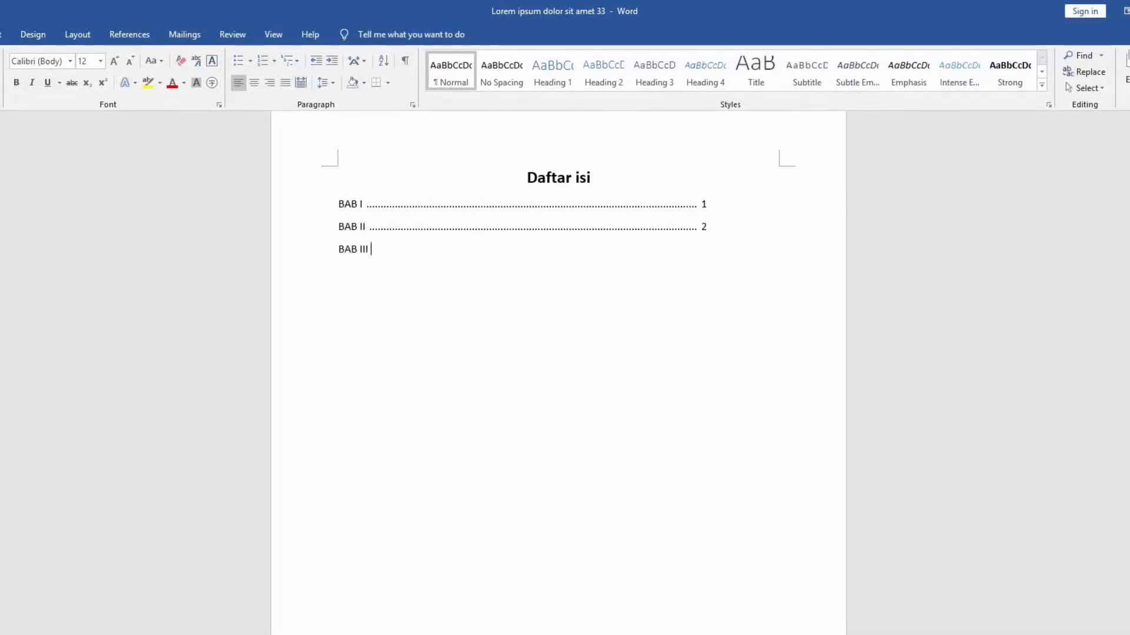
key("Tab")
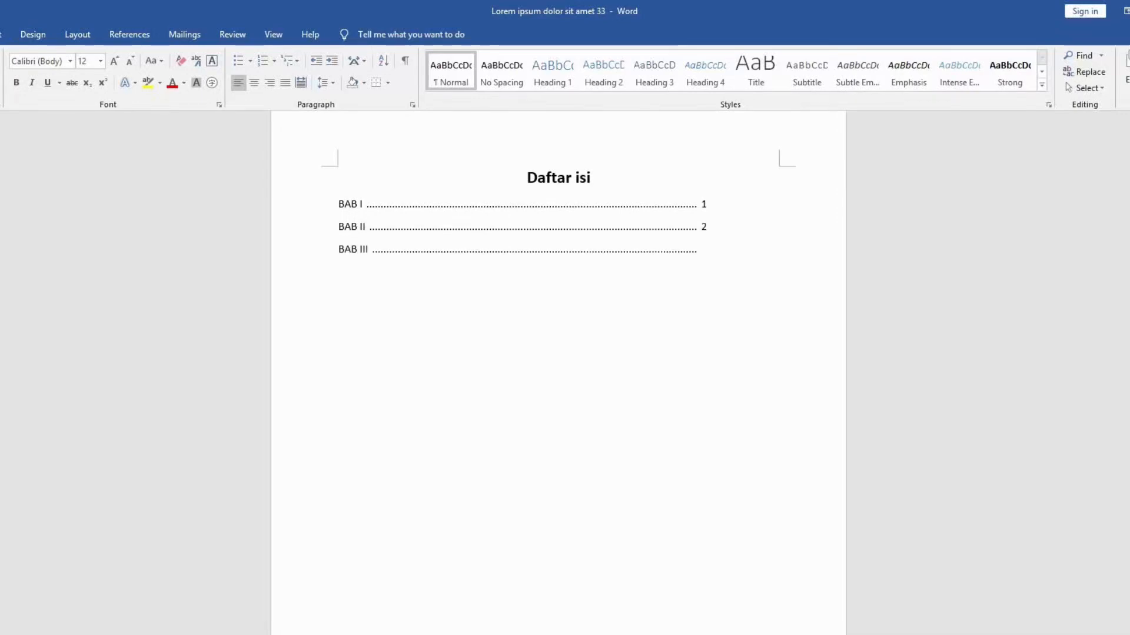
type("3")
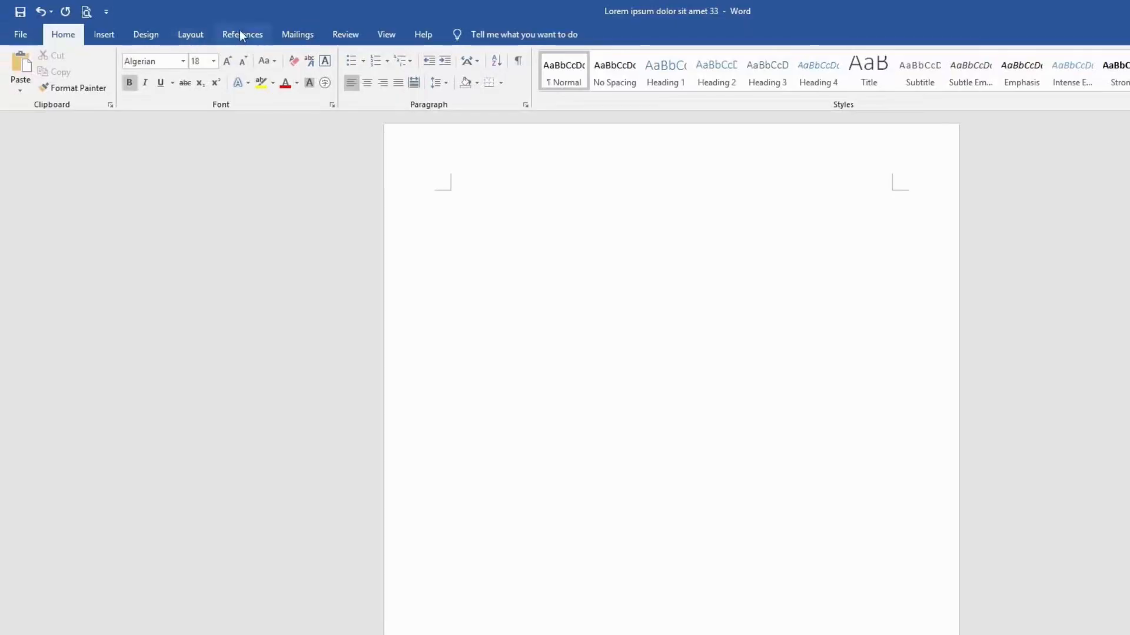
Step: Insert the built-in Automatic Table 1 table of contents on the blank first page
left_click(240, 33)
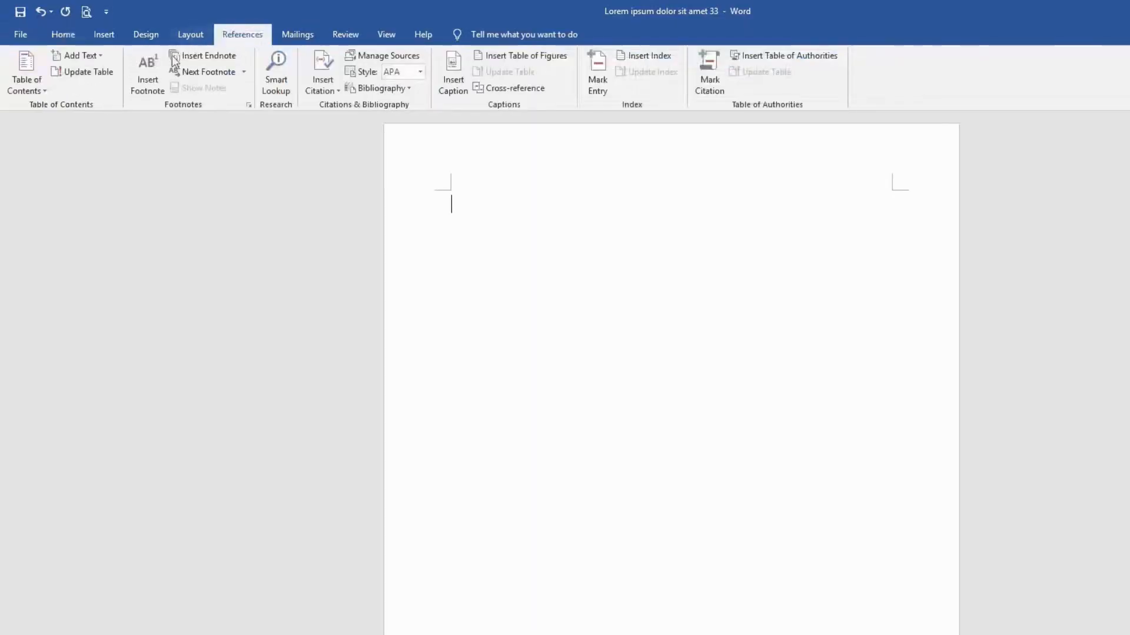
left_click(34, 68)
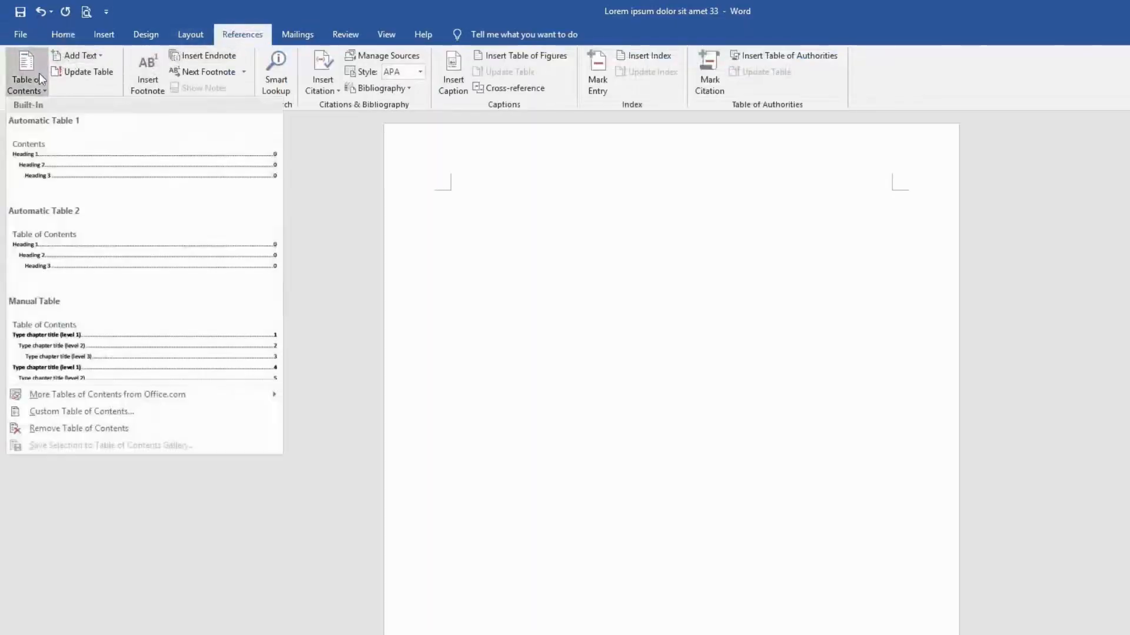
left_click(115, 168)
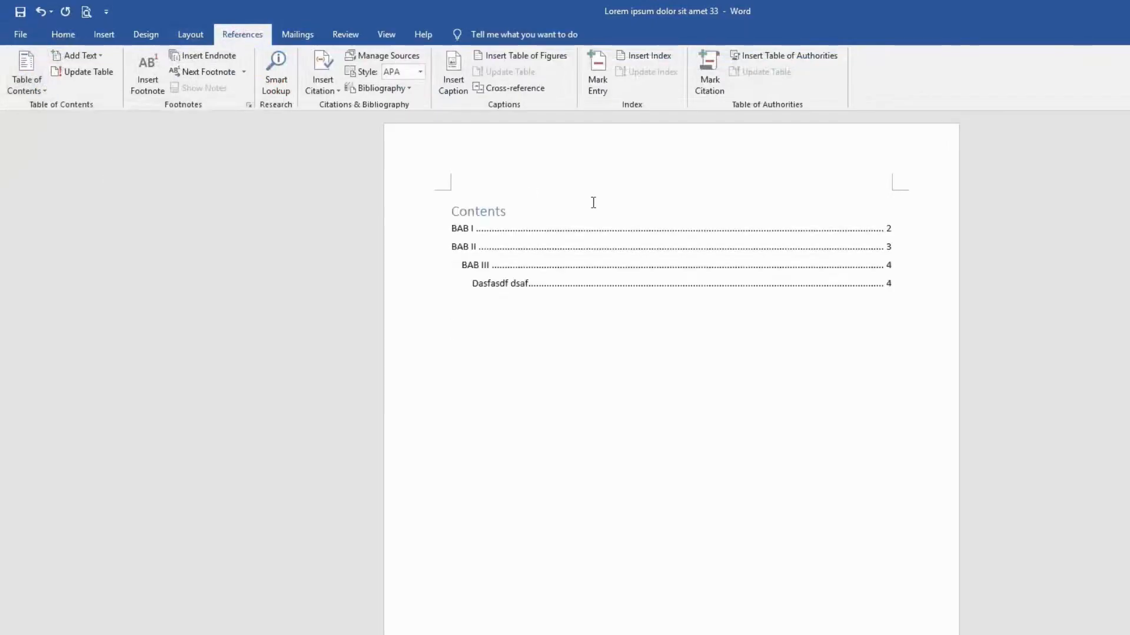
left_click(644, 210)
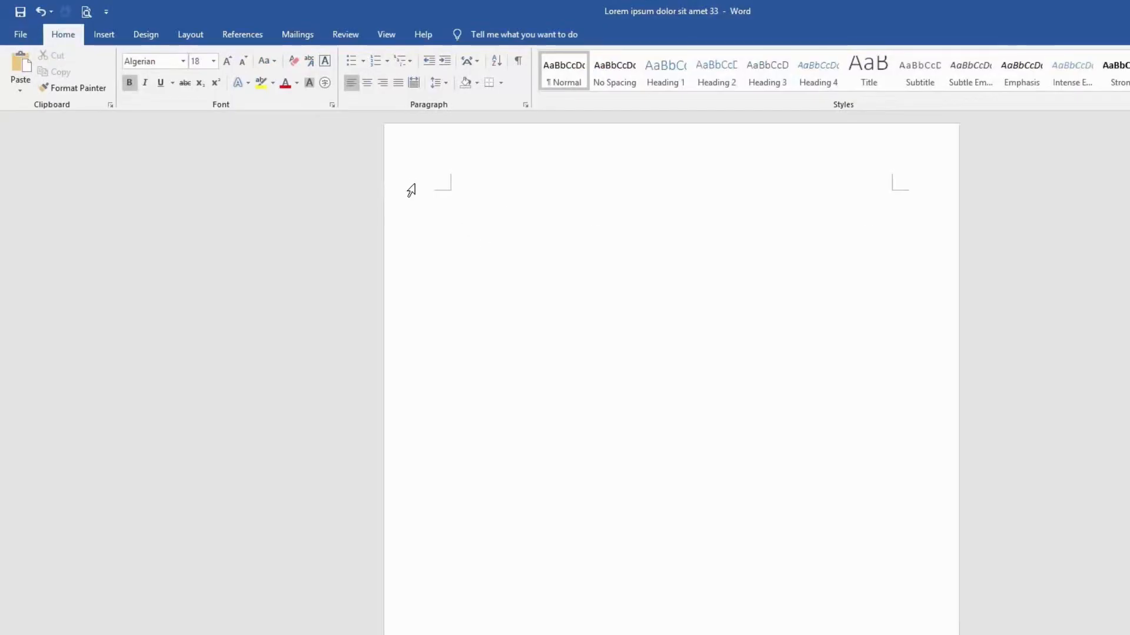
Step: Generate an Automatic Table 1 table of contents on the empty first page and dismiss the heading style notice
left_click(232, 34)
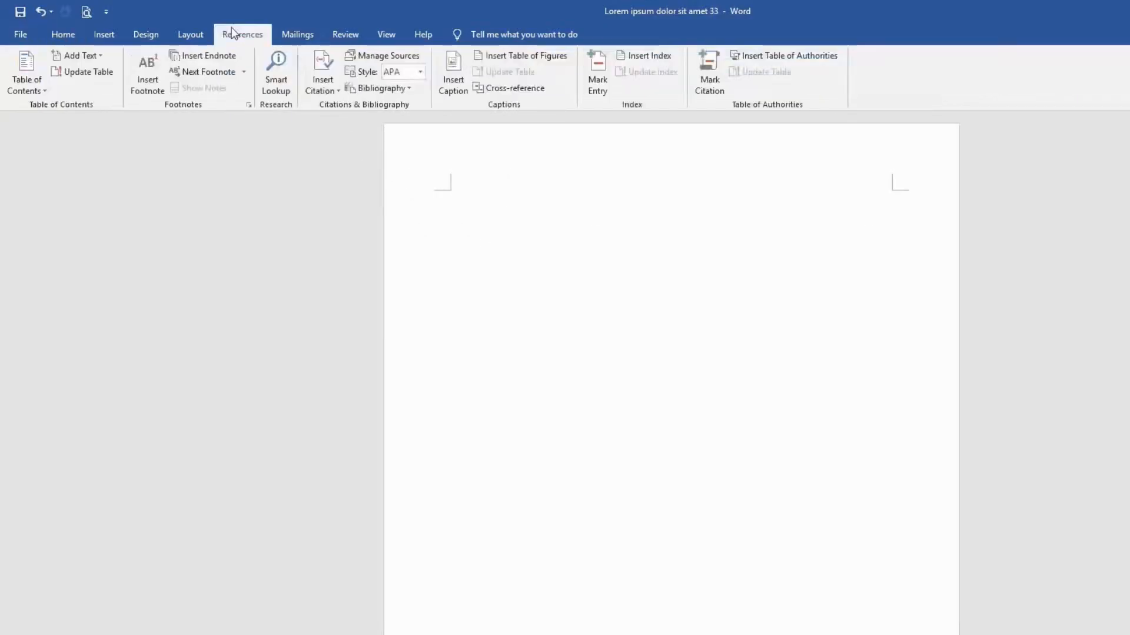
left_click(27, 77)
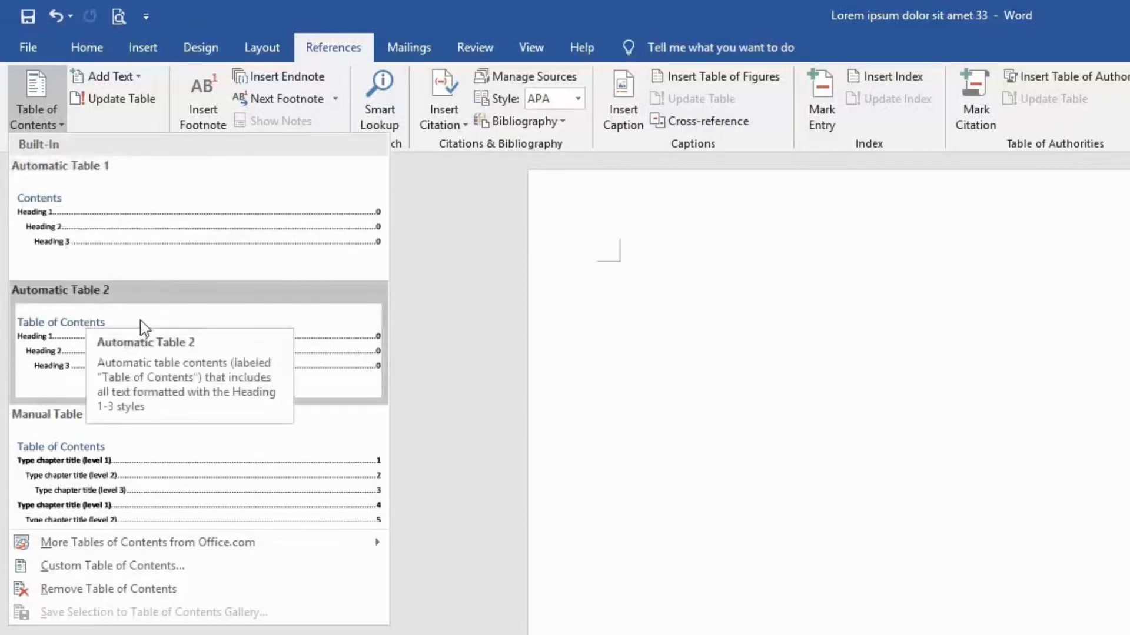
left_click(139, 234)
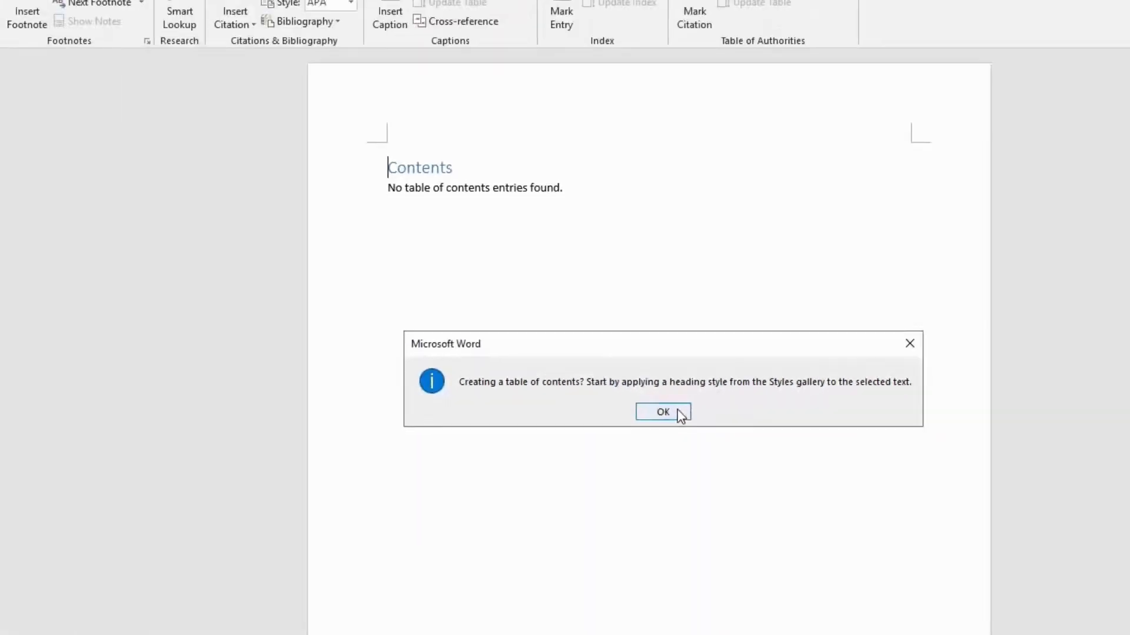
left_click(600, 389)
left_click(555, 227)
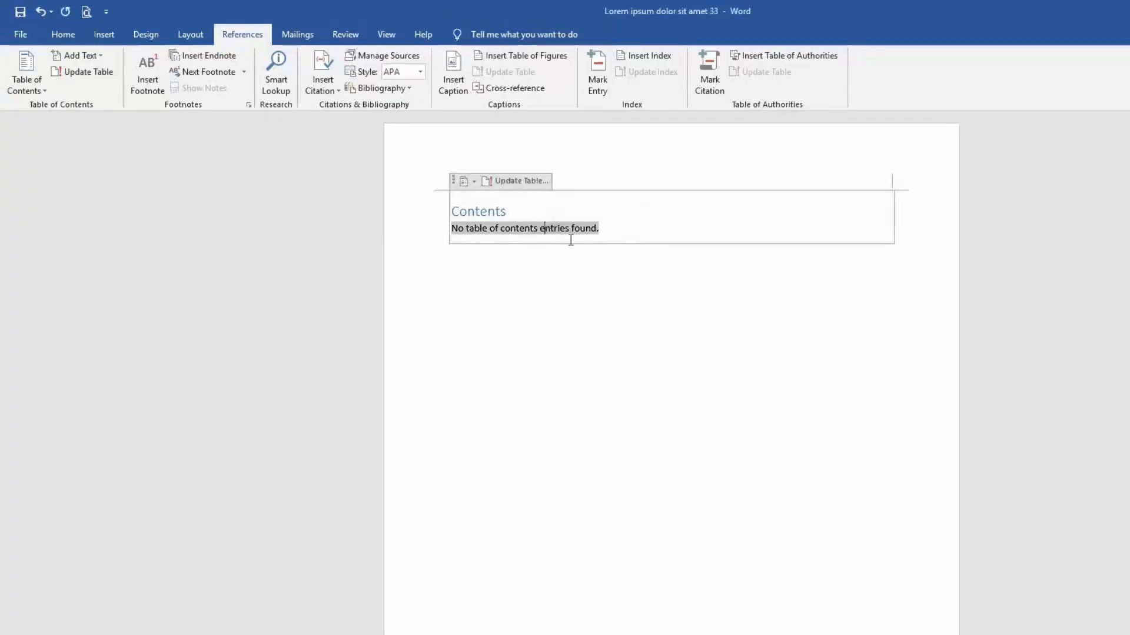
left_click(583, 323)
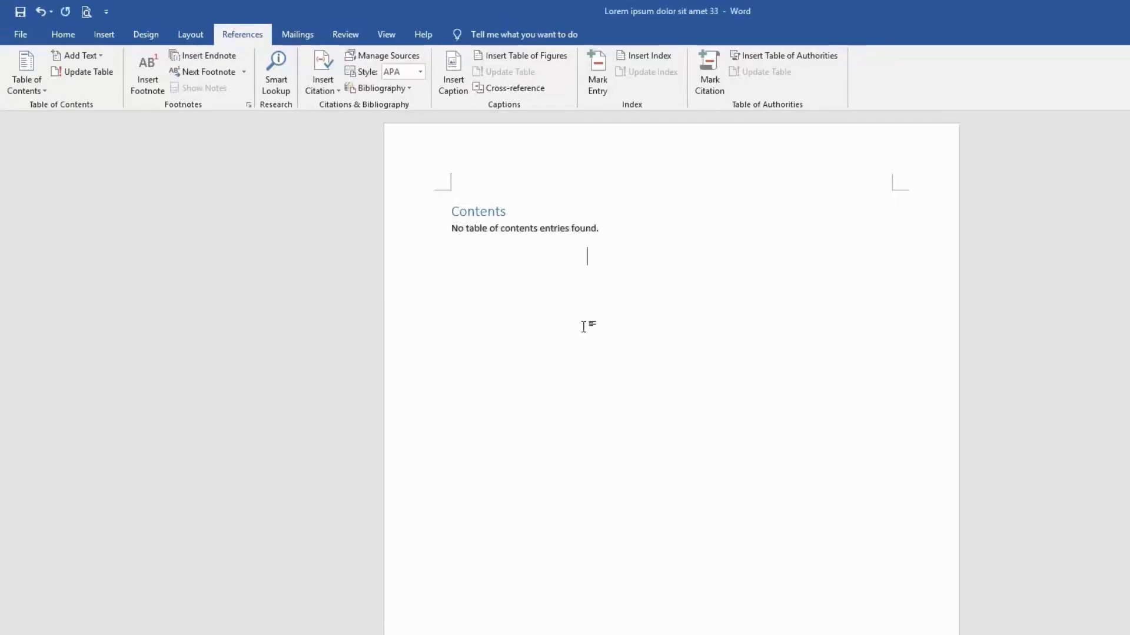
Step: Try to regenerate the existing Contents block by reapplying the Automatic Table 1 layout
left_click(459, 212)
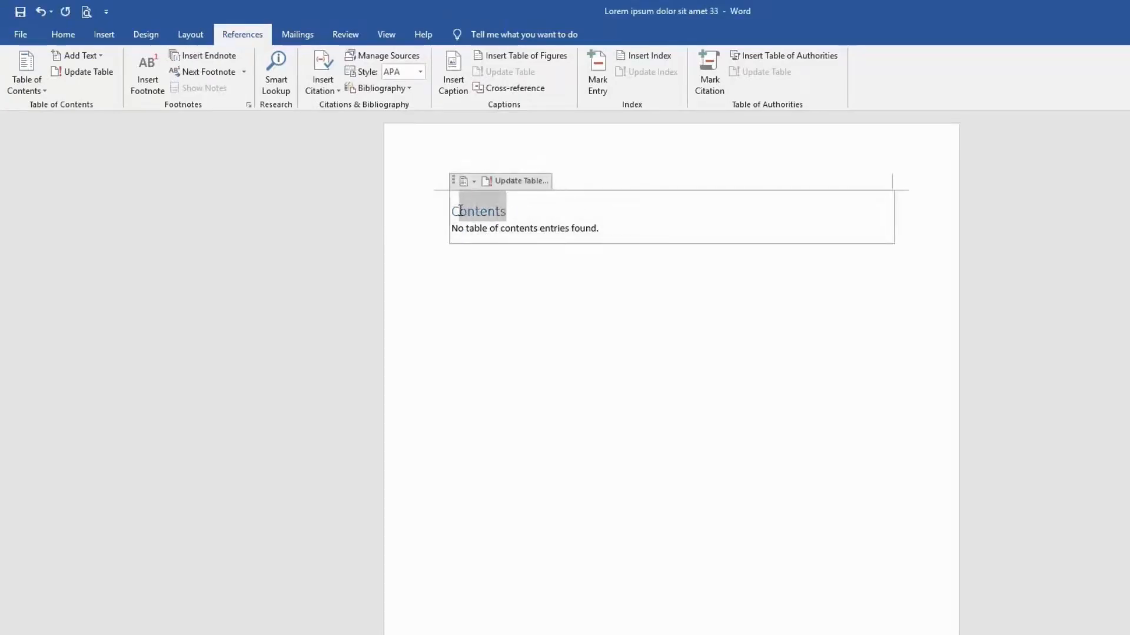
left_click(464, 181)
left_click(500, 241)
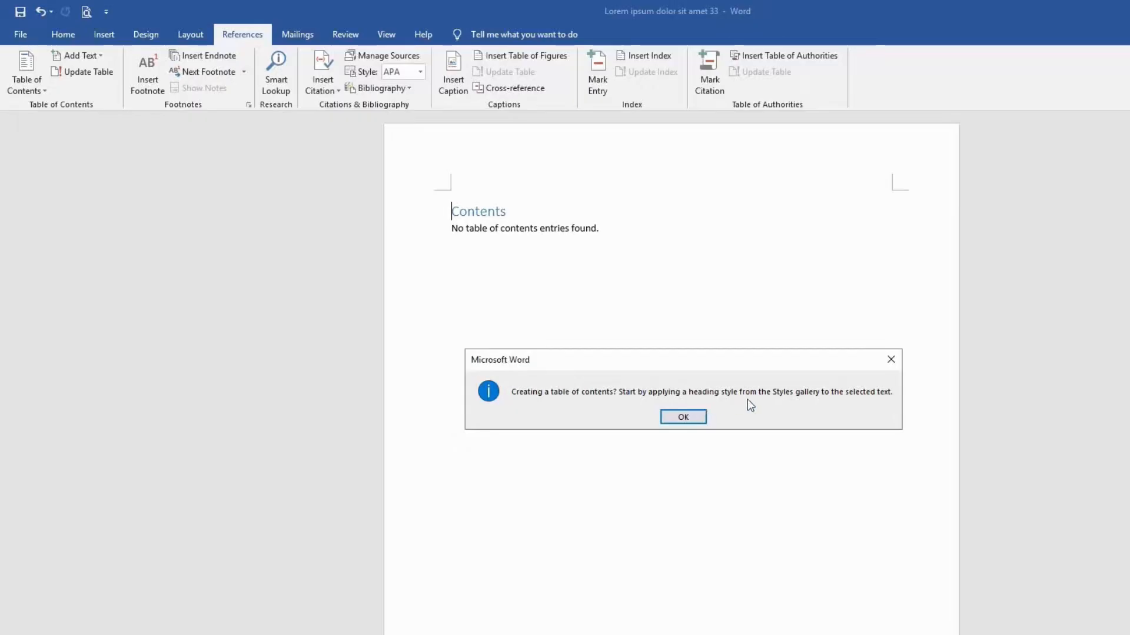
key("Return")
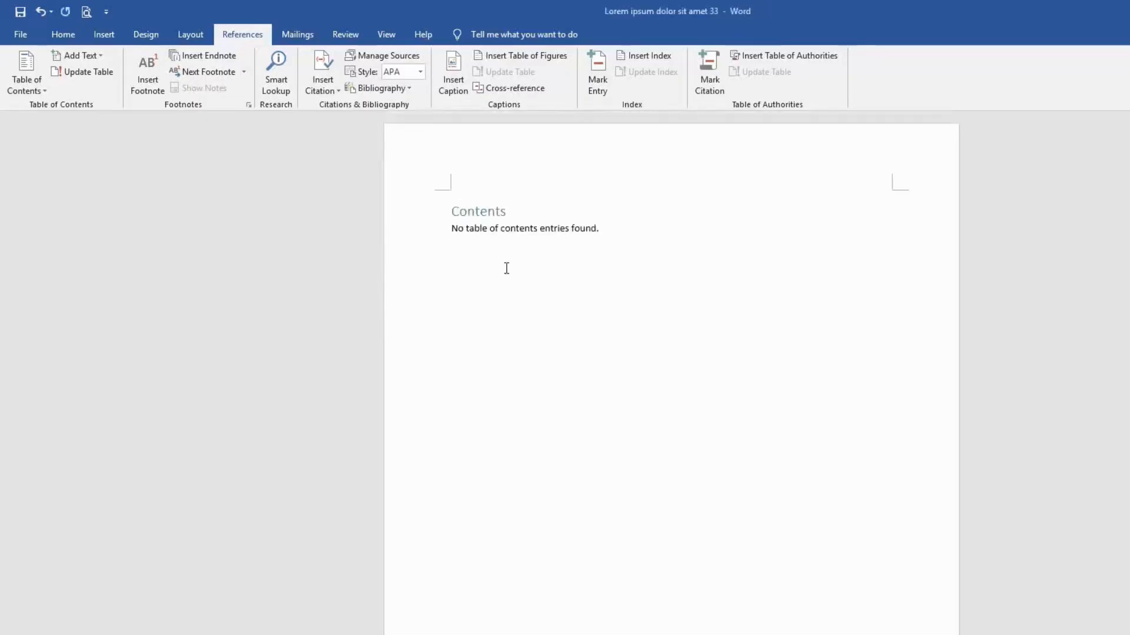
Step: Apply the Heading 1 style to the BAB I chapter title on the second page
scroll(506, 269, "down", 8)
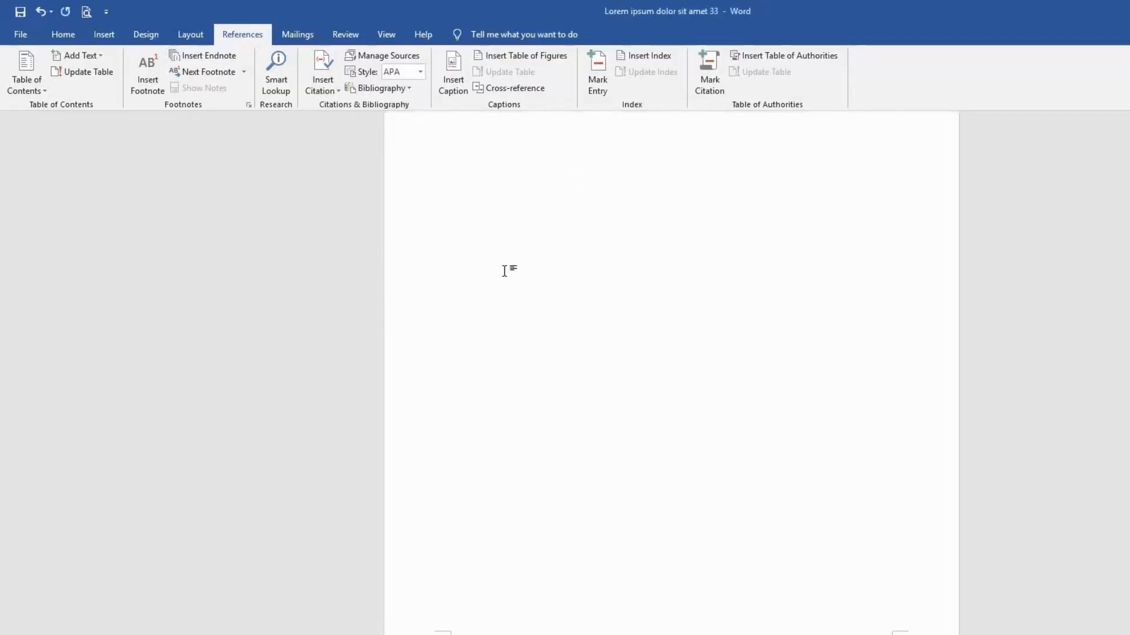
scroll(488, 400, "down", 2)
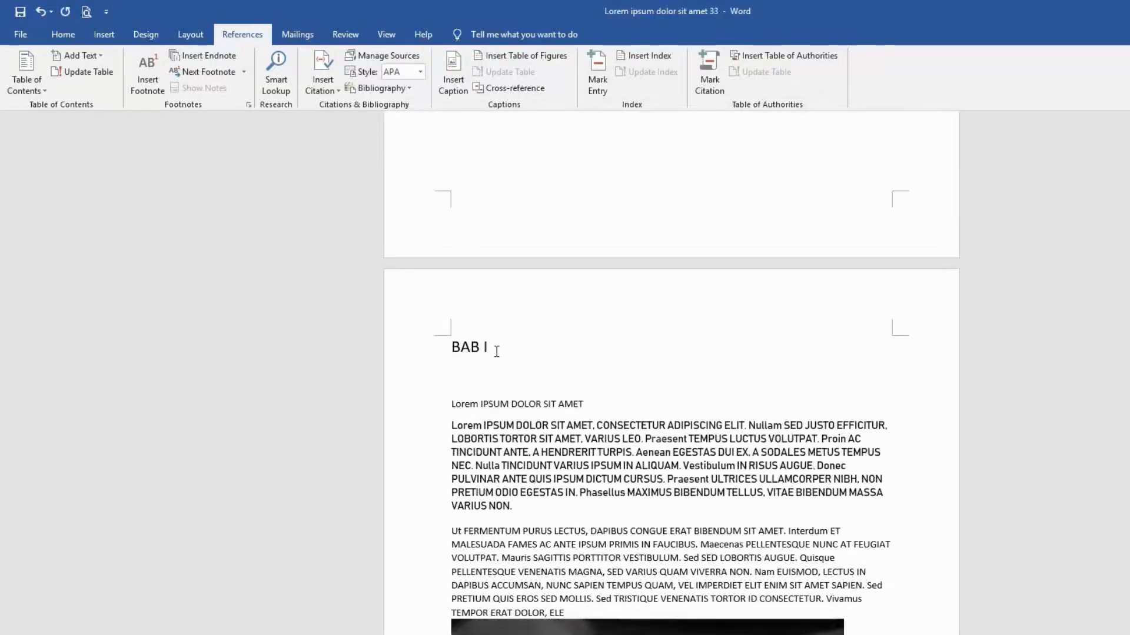
left_click_drag(496, 351, 453, 355)
left_click(452, 355)
left_click(69, 32)
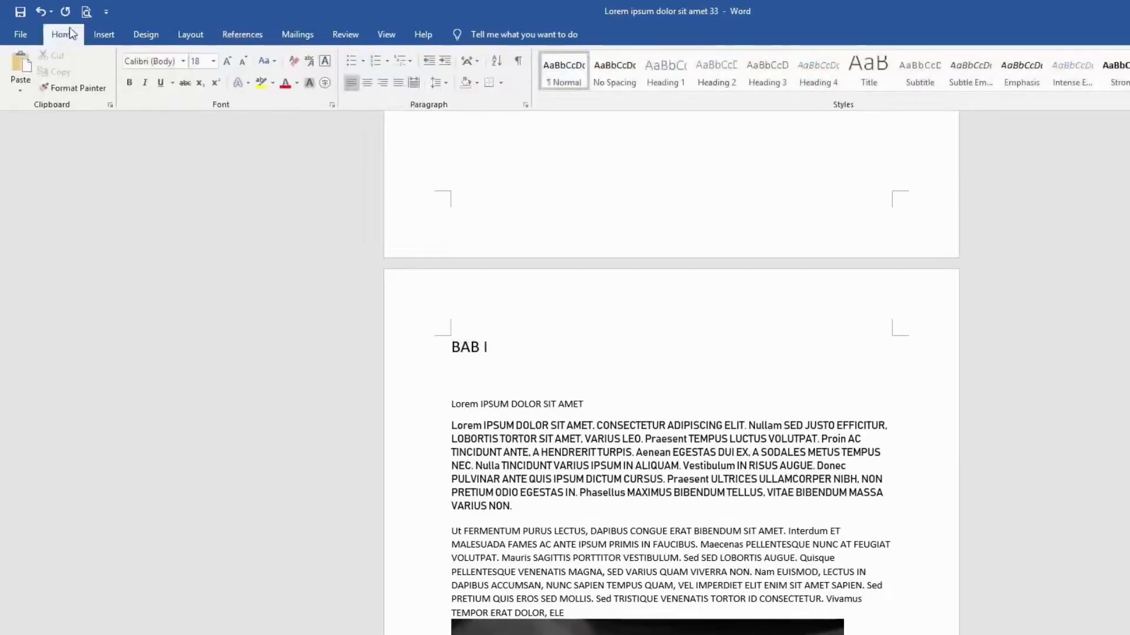
left_click(666, 70)
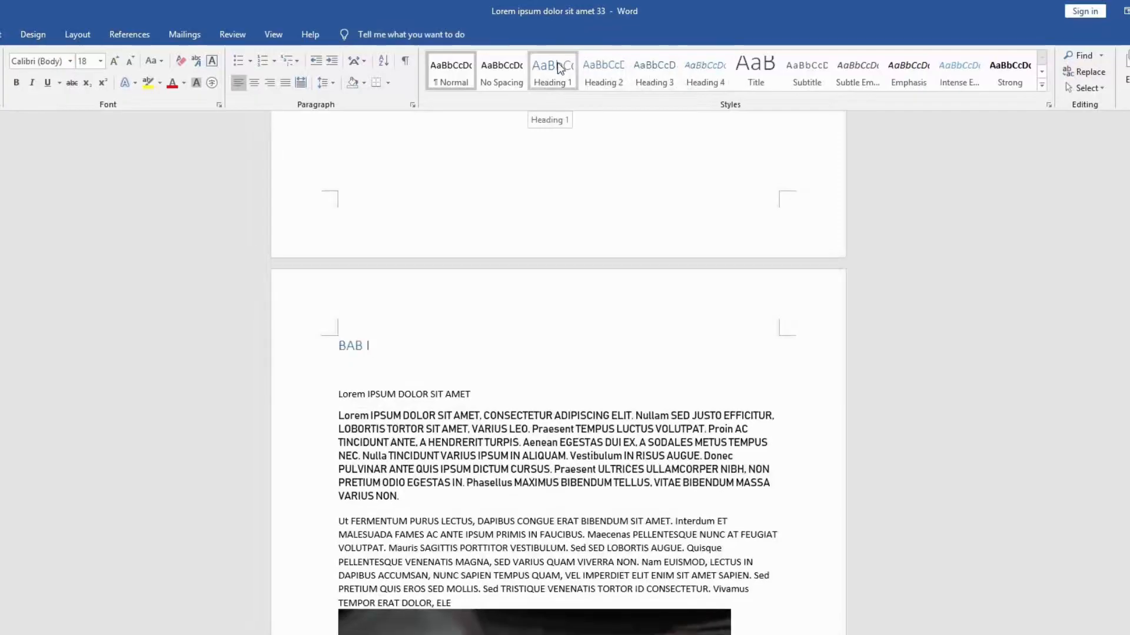
left_click(557, 62)
Step: Rebuild the table of contents on the first page with the Automatic Table 1 layout to include the BAB I heading
scroll(488, 302, "down", 1)
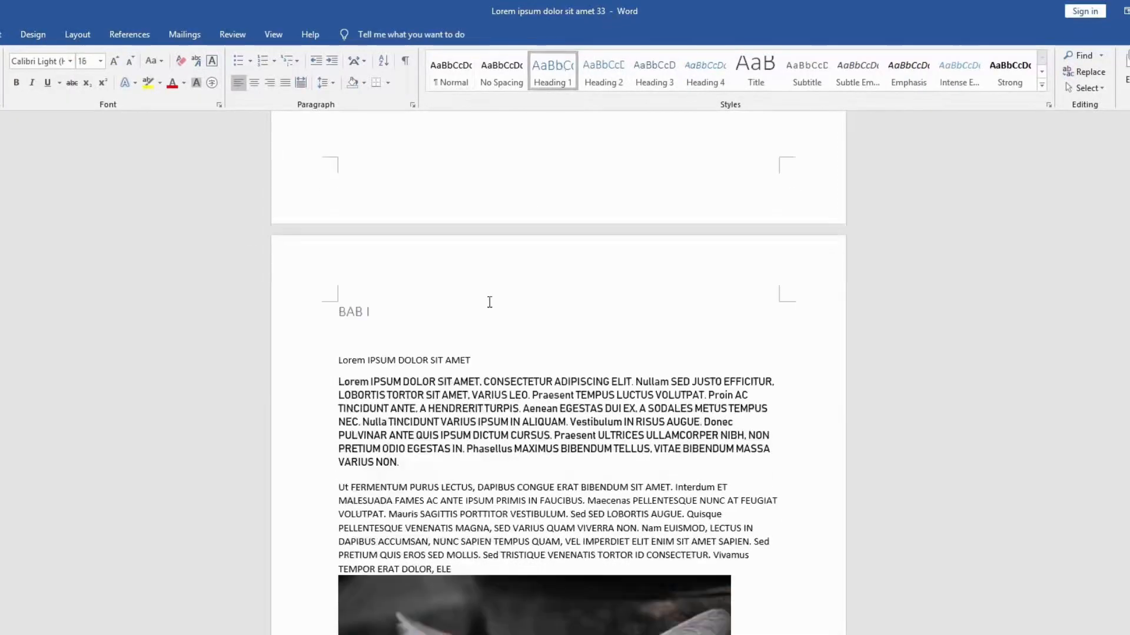
scroll(488, 302, "down", 3)
left_click(499, 231)
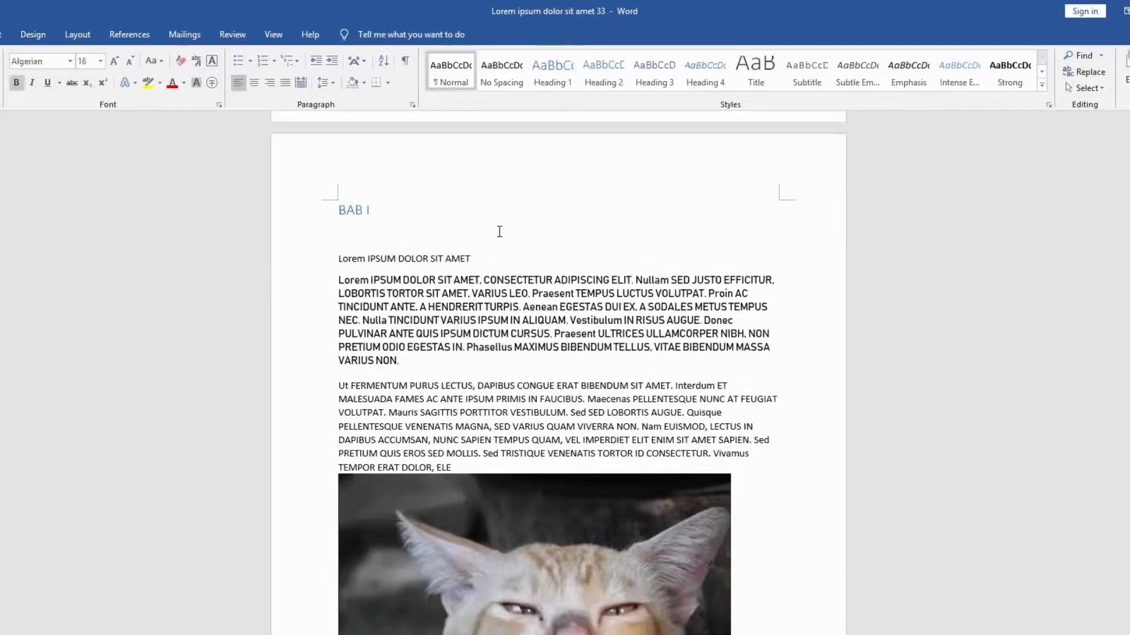
scroll(499, 232, "up", 20)
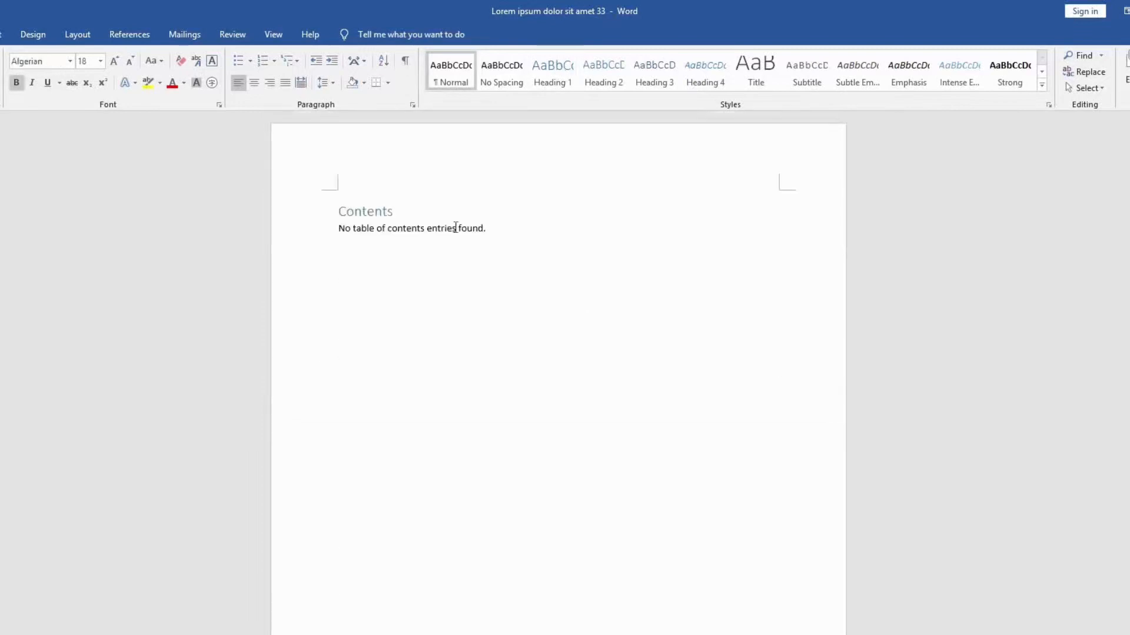
left_click(400, 213)
left_click(129, 35)
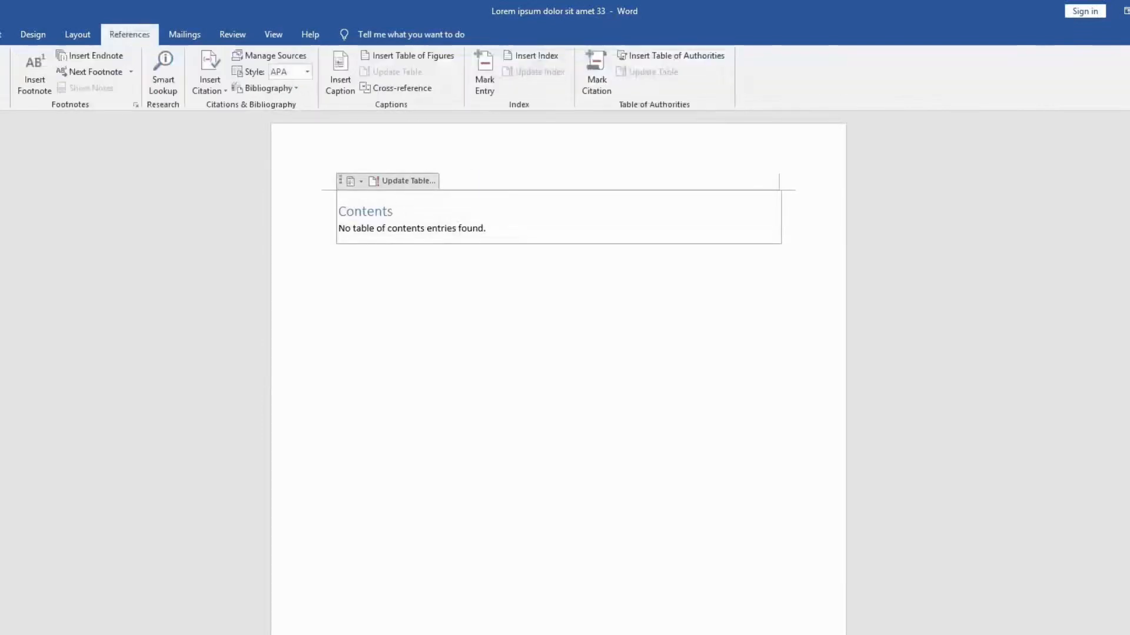
left_click(351, 181)
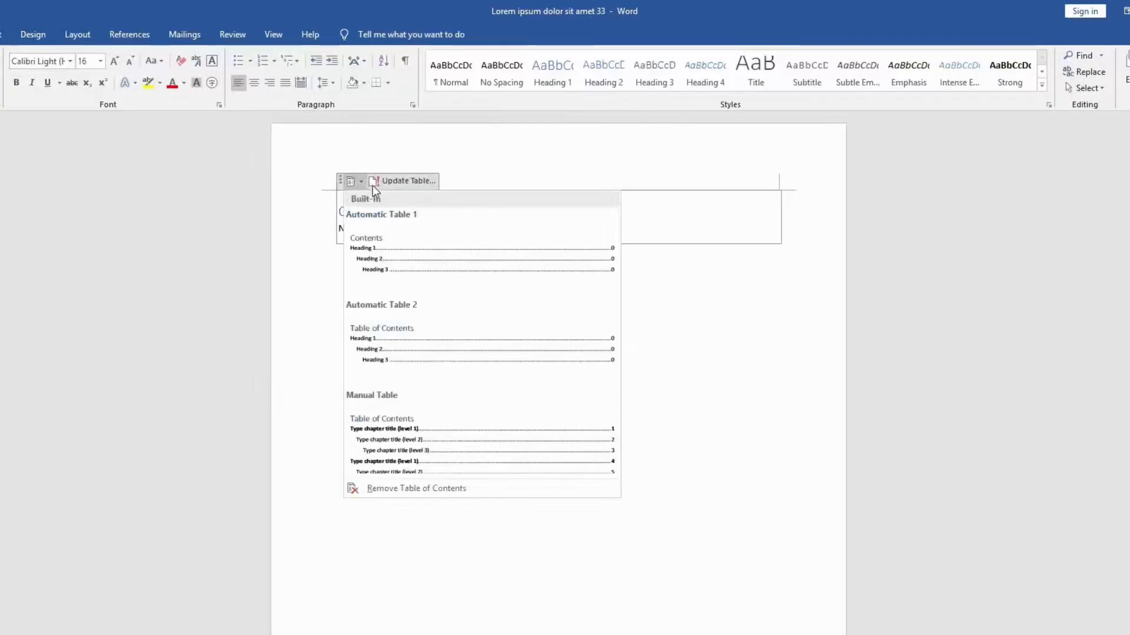
left_click(388, 244)
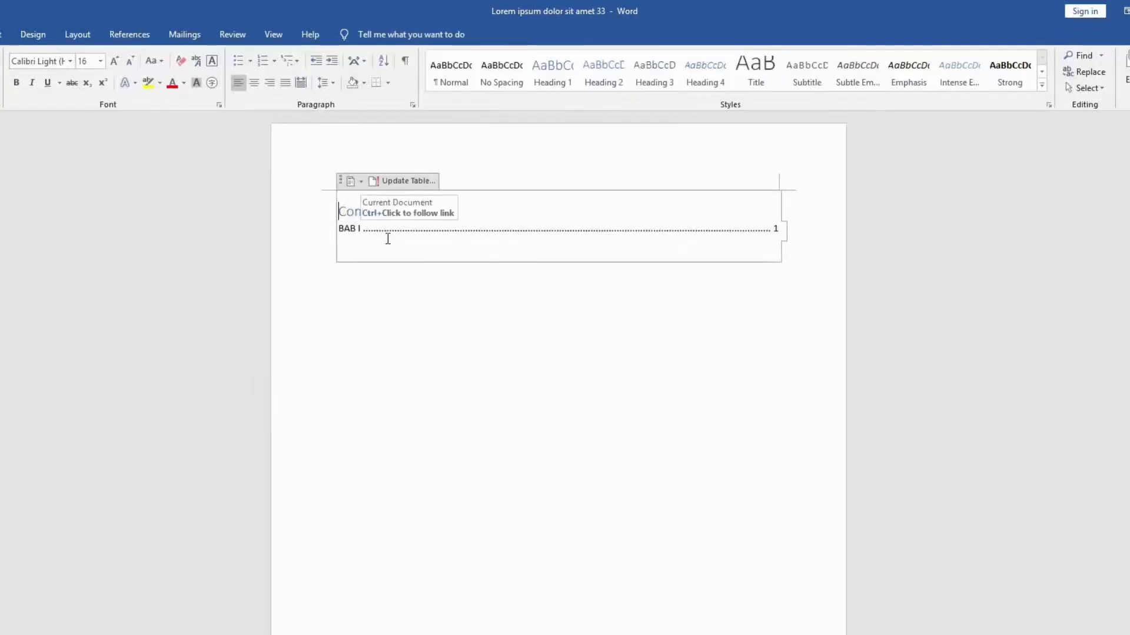
left_click(387, 238)
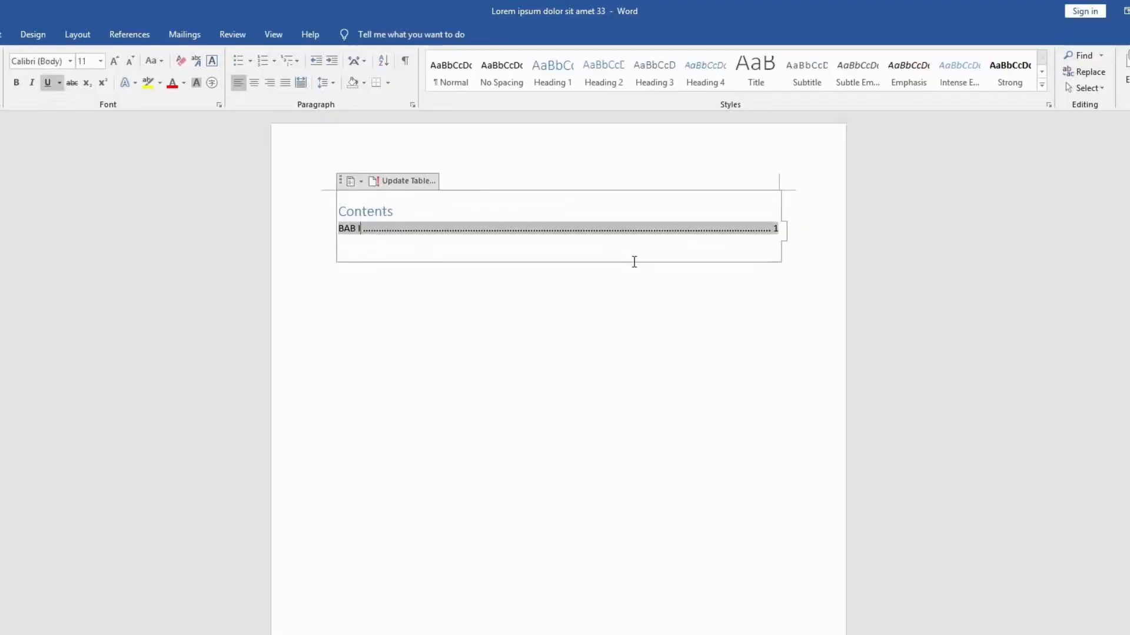
Step: Apply the Heading 1 style to the BAB II and BAB III chapter titles
scroll(634, 261, "down", 15)
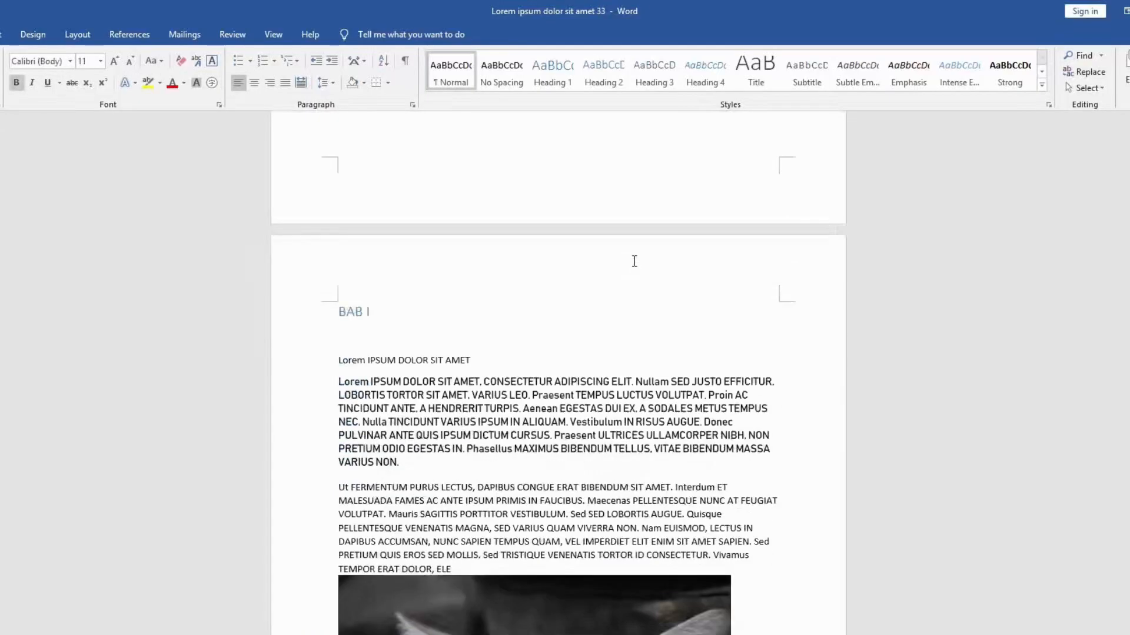
scroll(634, 261, "down", 15)
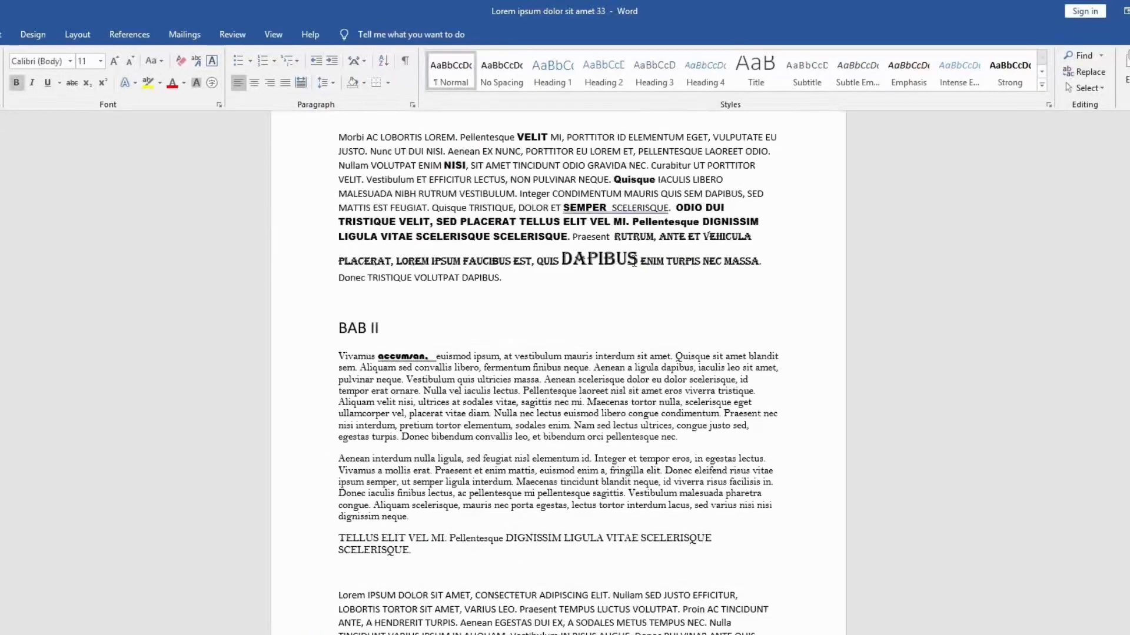
left_click_drag(339, 330, 386, 333)
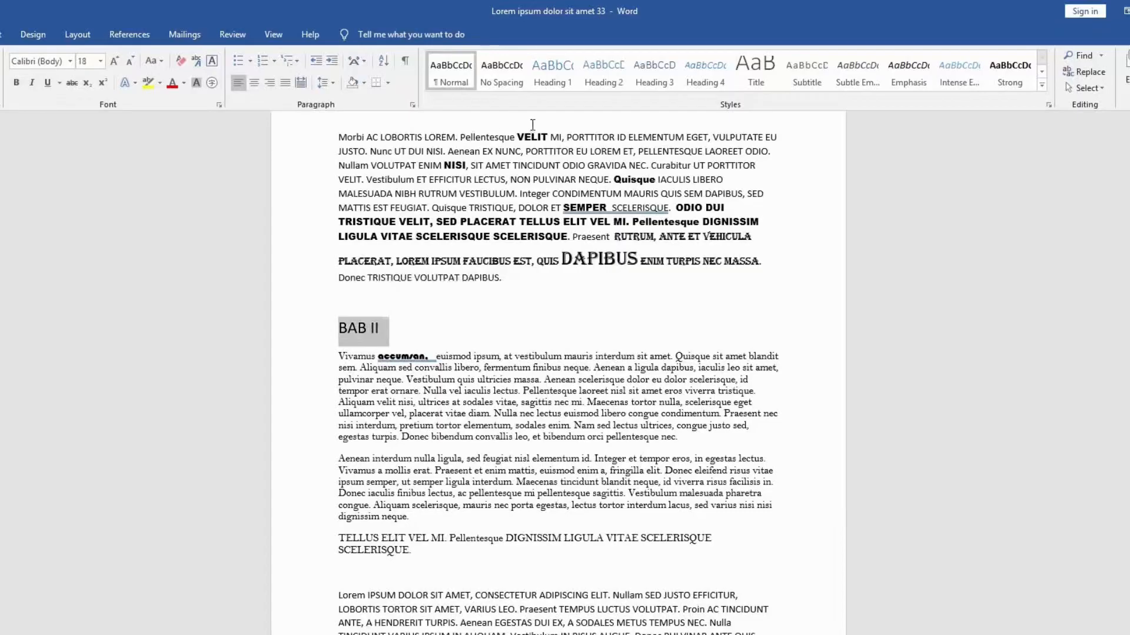
left_click(544, 80)
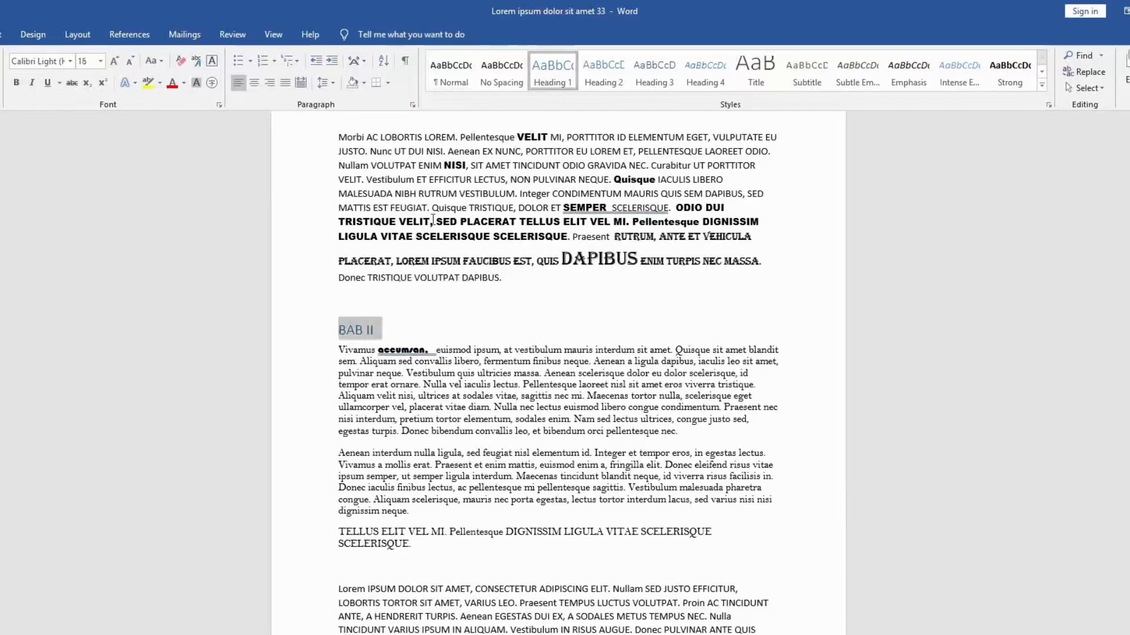
scroll(410, 337, "down", 10)
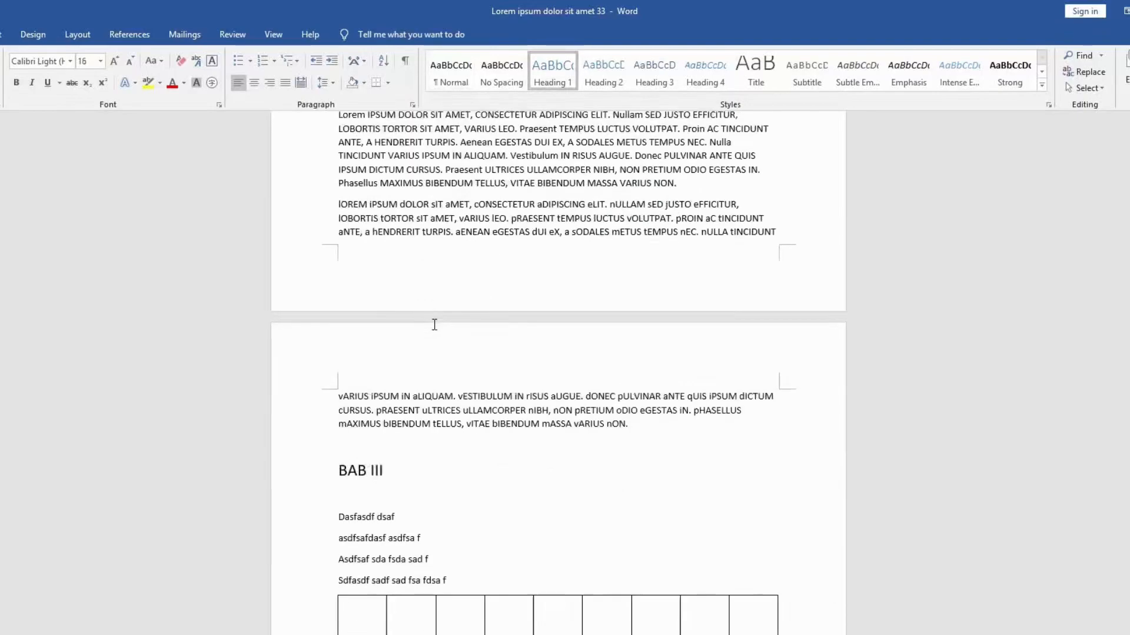
left_click_drag(338, 371, 393, 371)
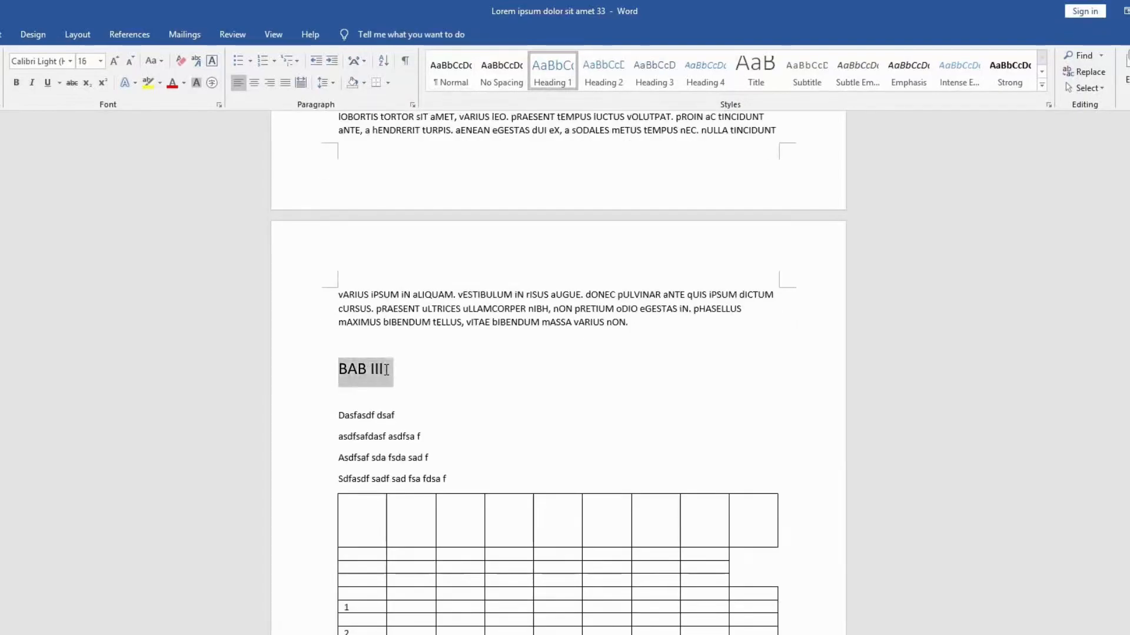
left_click(564, 65)
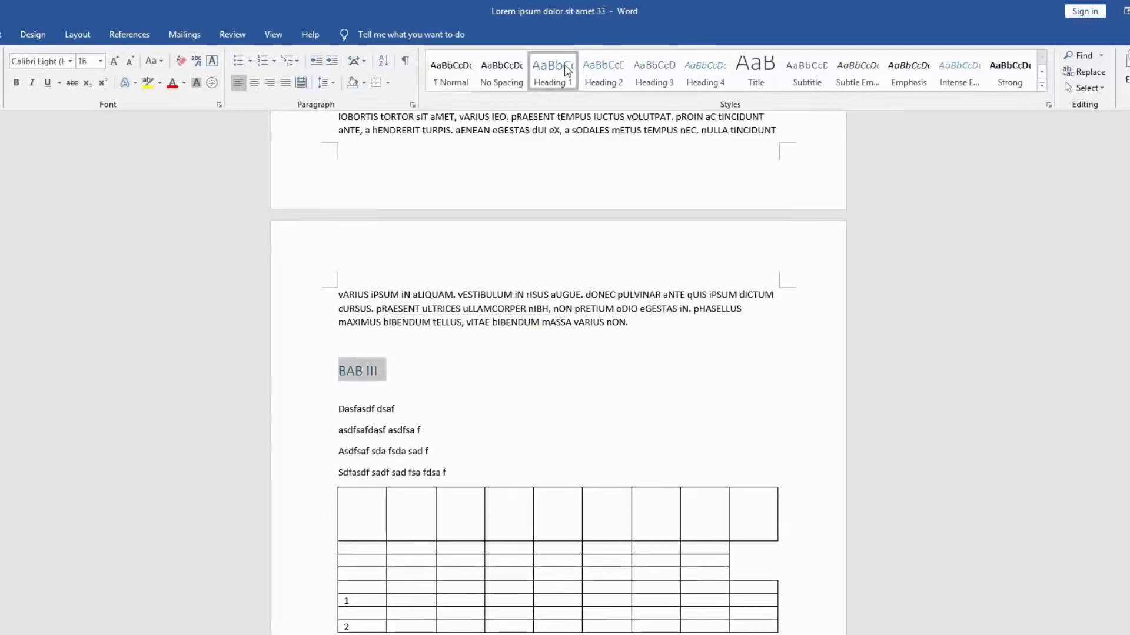
Step: Update the entire table of contents on the first page to include the BAB II and BAB III headings
scroll(555, 253, "up", 6)
scroll(555, 253, "up", 20)
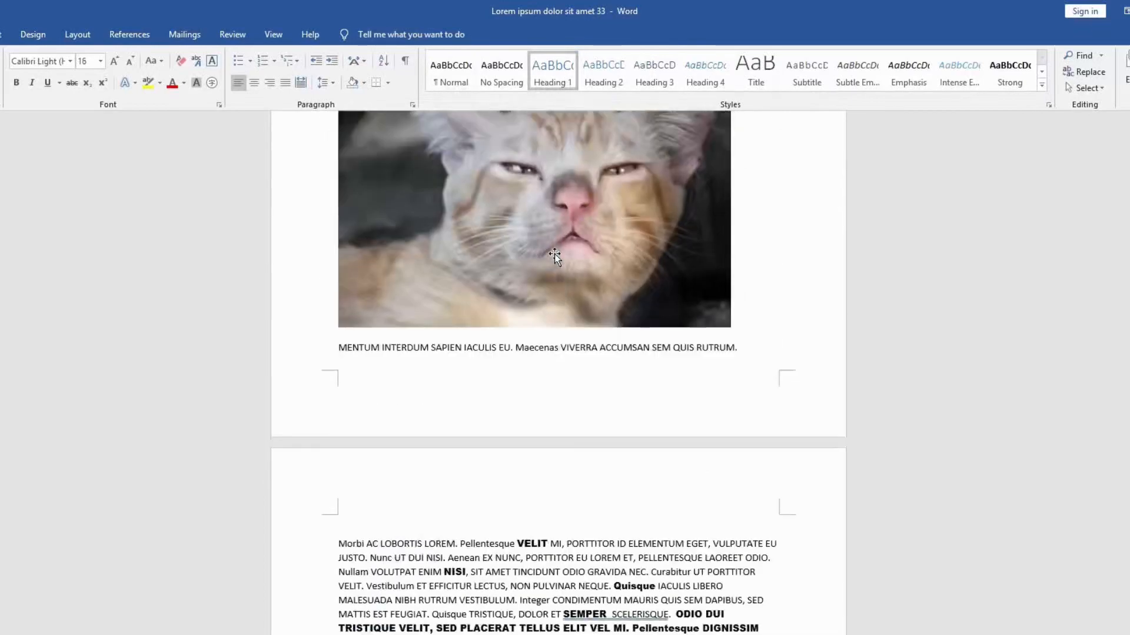
scroll(554, 255, "up", 8)
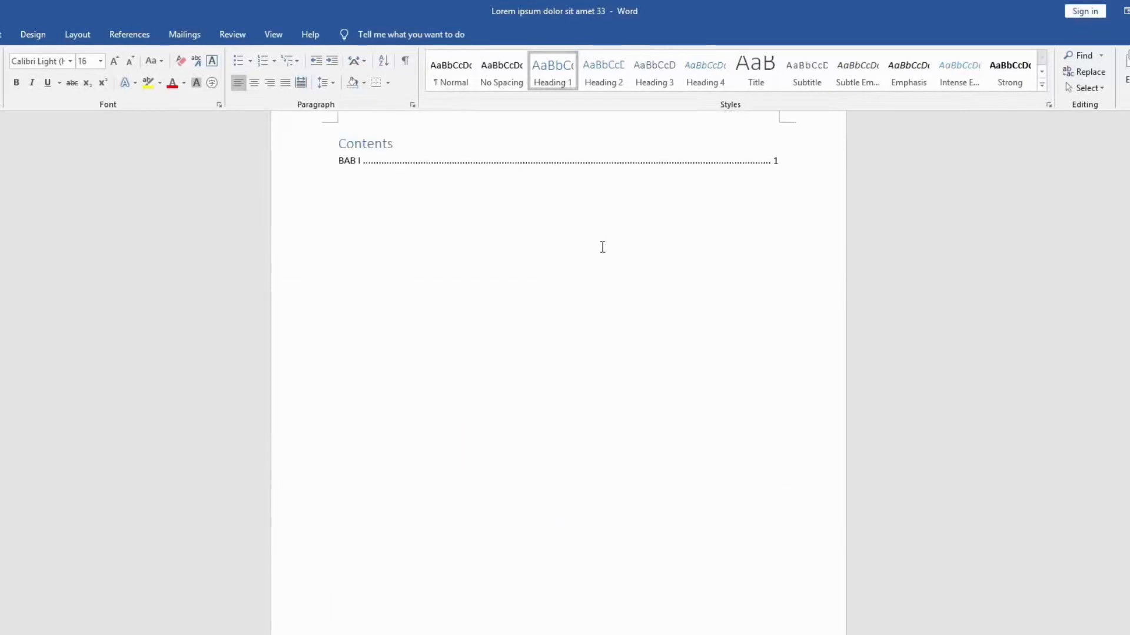
left_click(493, 210)
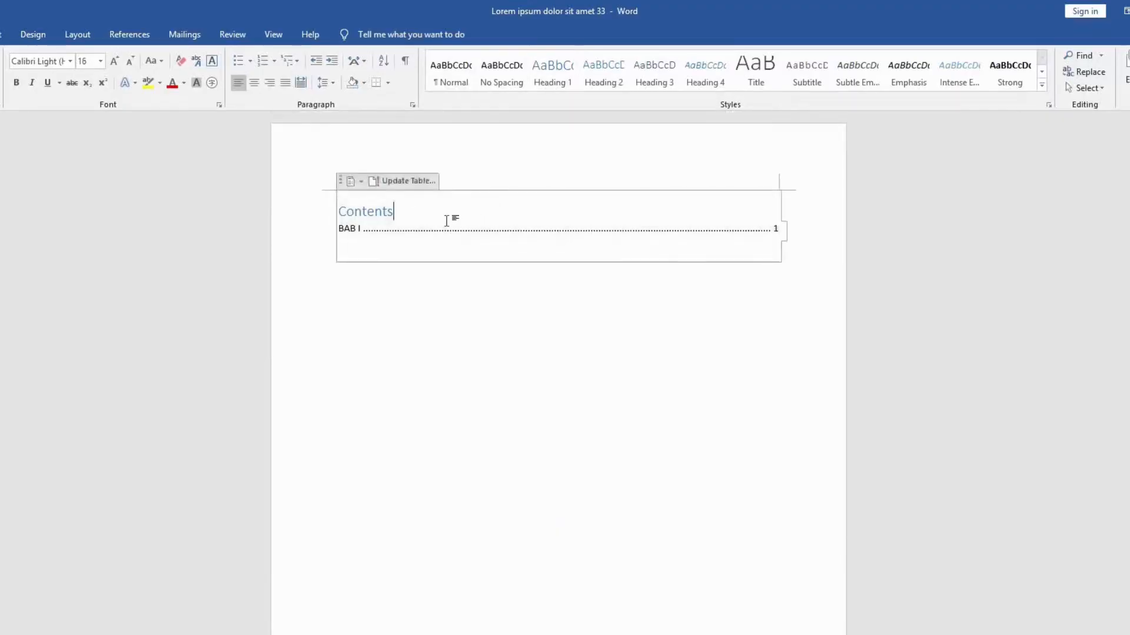
left_click(362, 182)
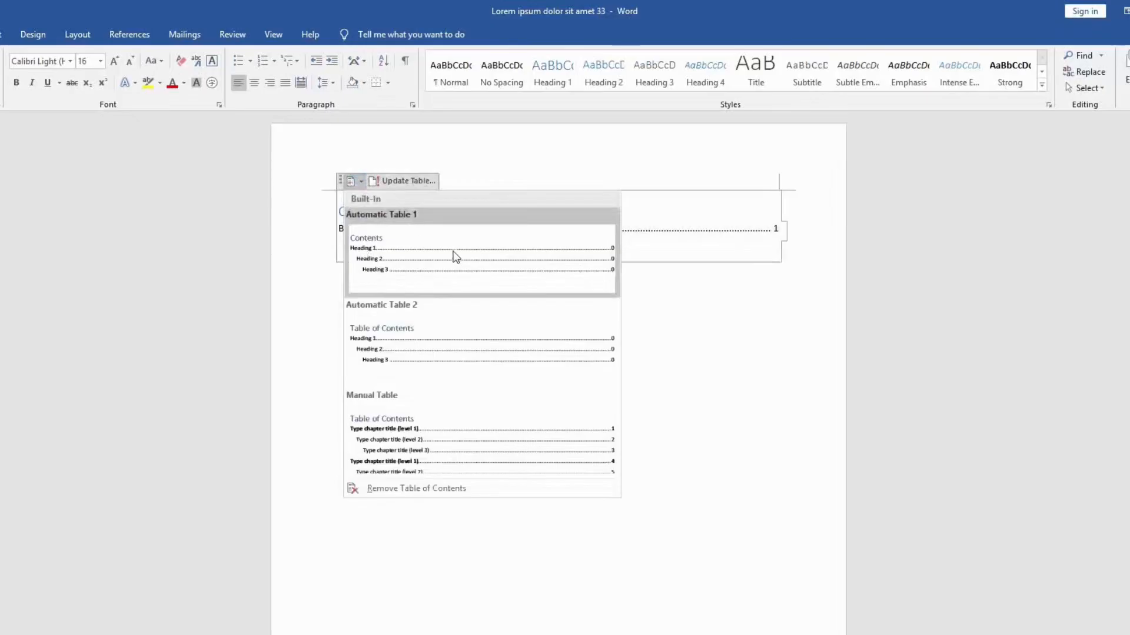
left_click(648, 244)
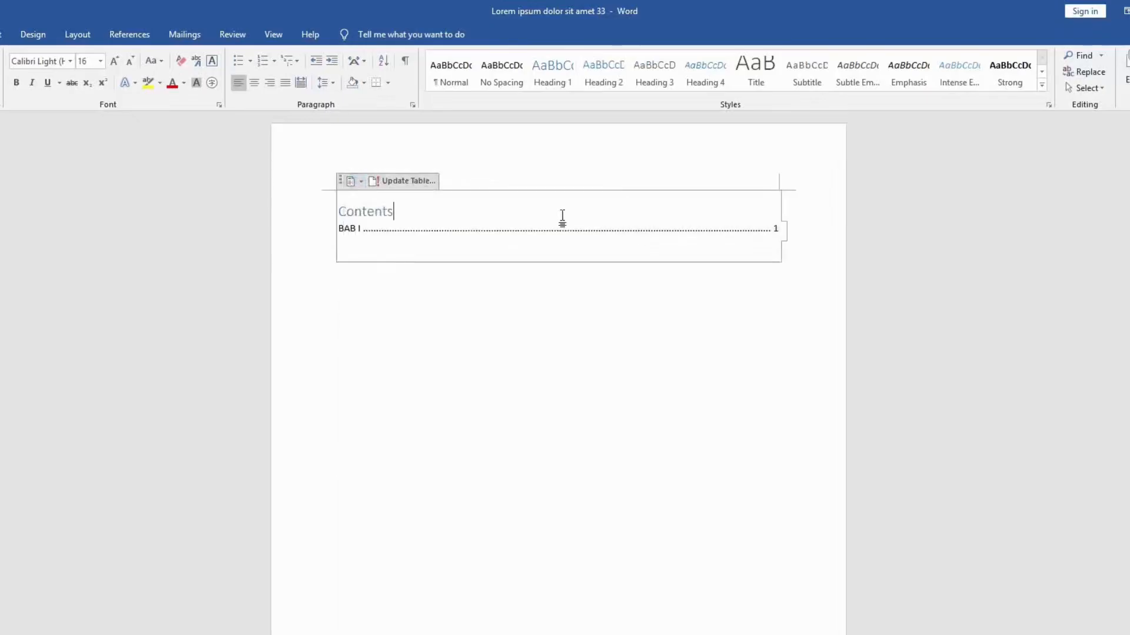
left_click(416, 182)
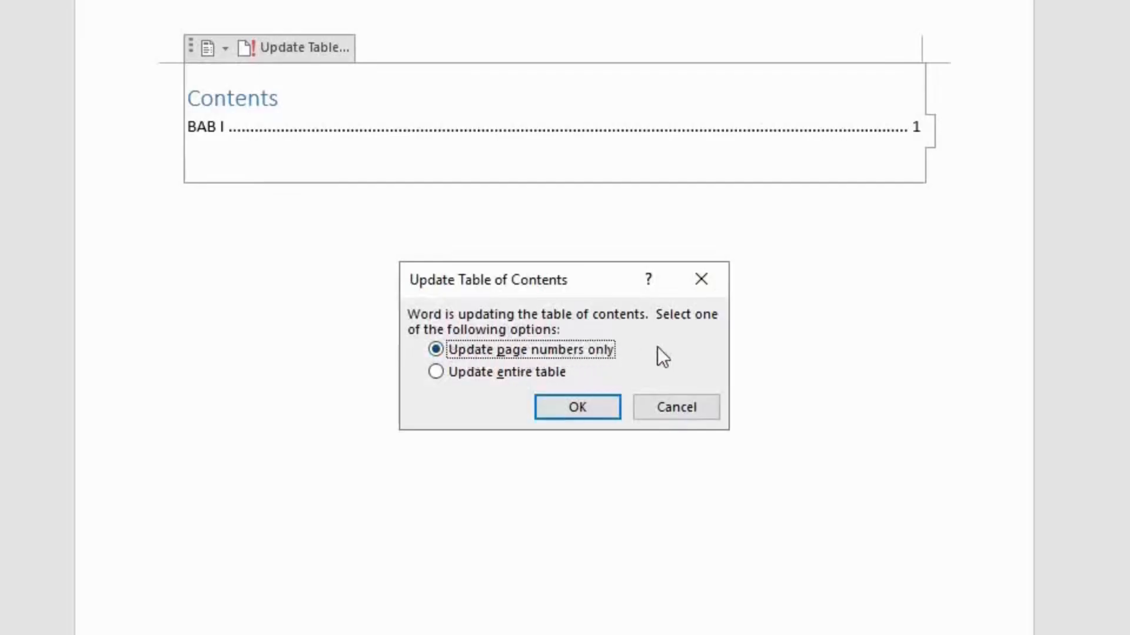
left_click(451, 376)
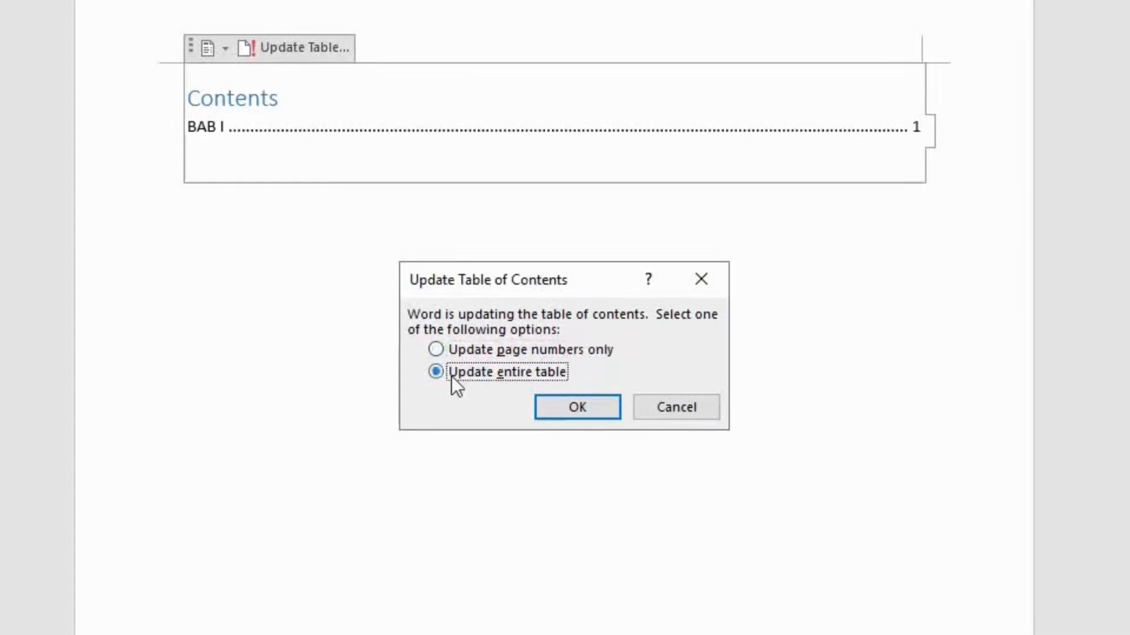
left_click(580, 408)
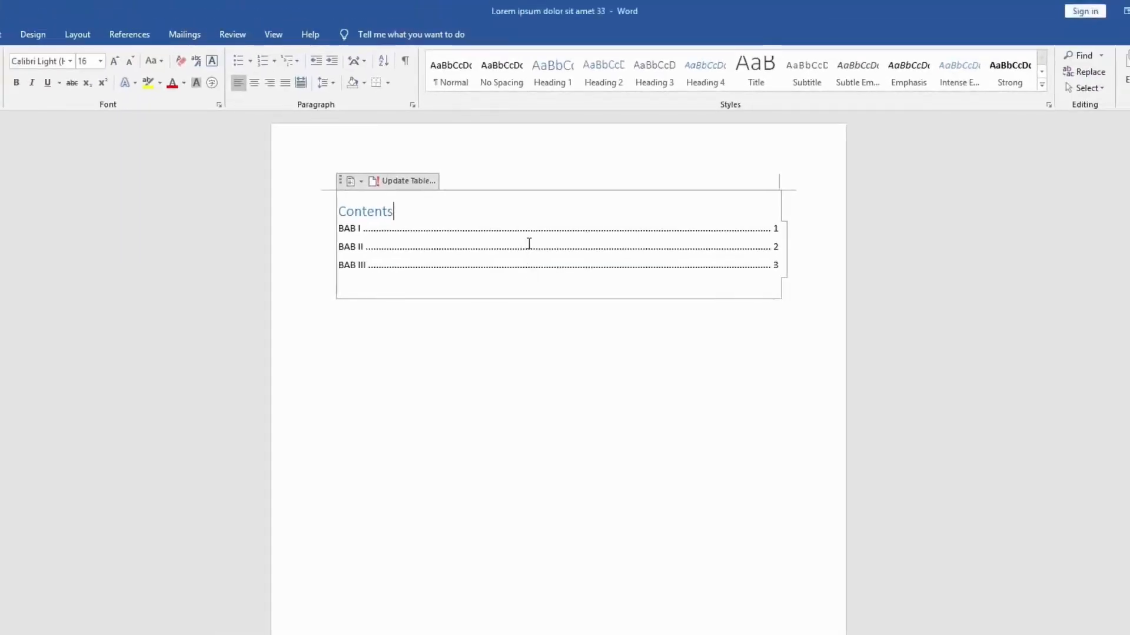
left_click(361, 183)
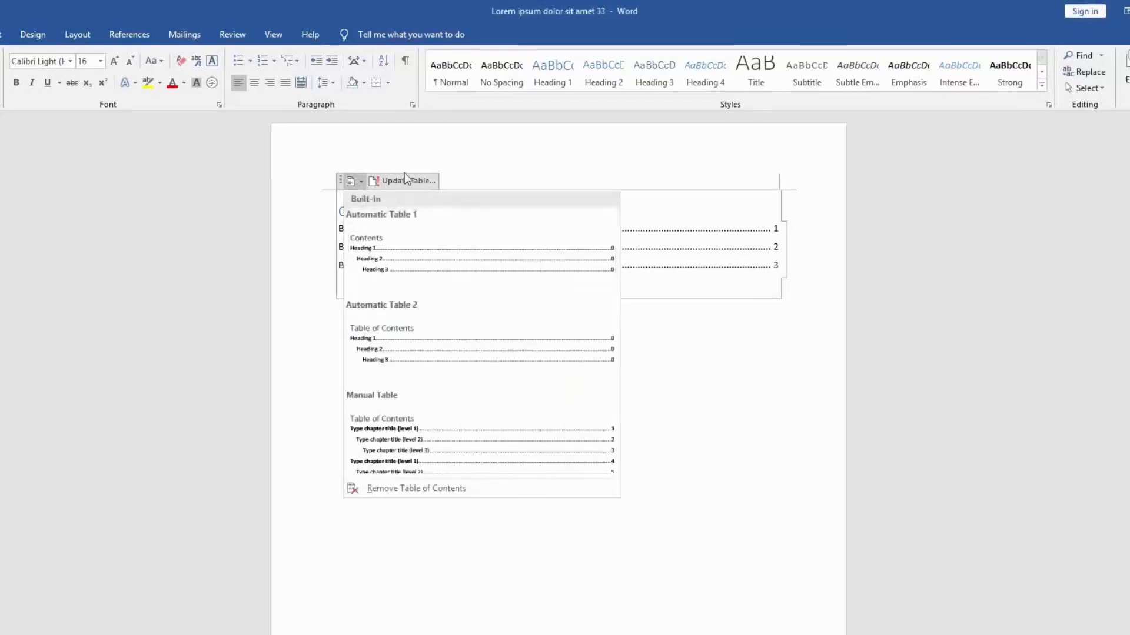
left_click(738, 247)
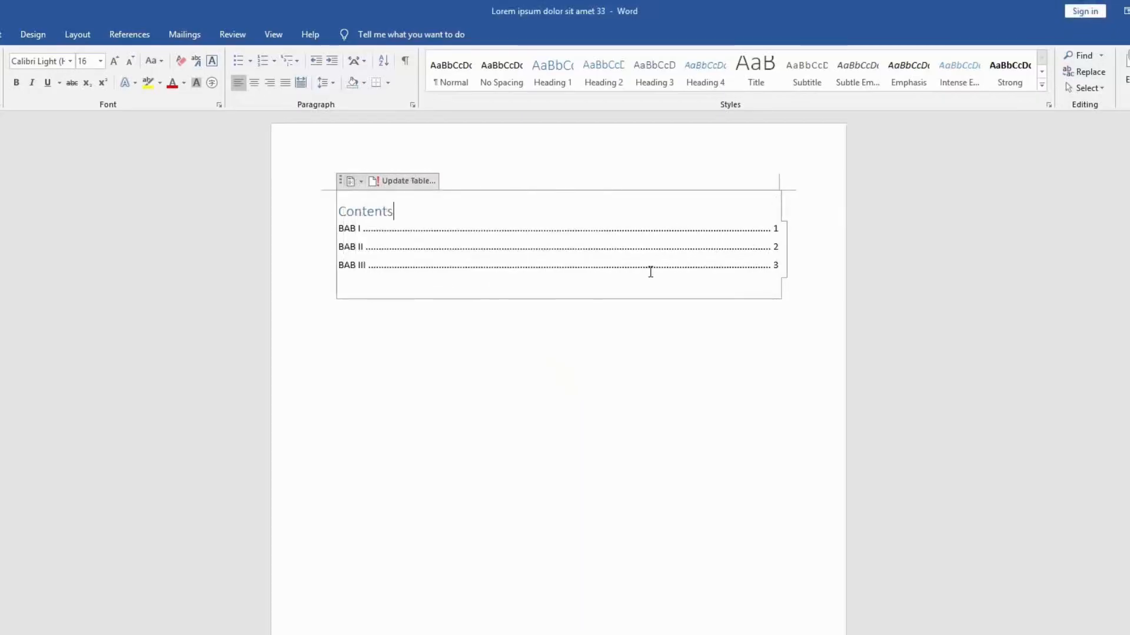
left_click(615, 253)
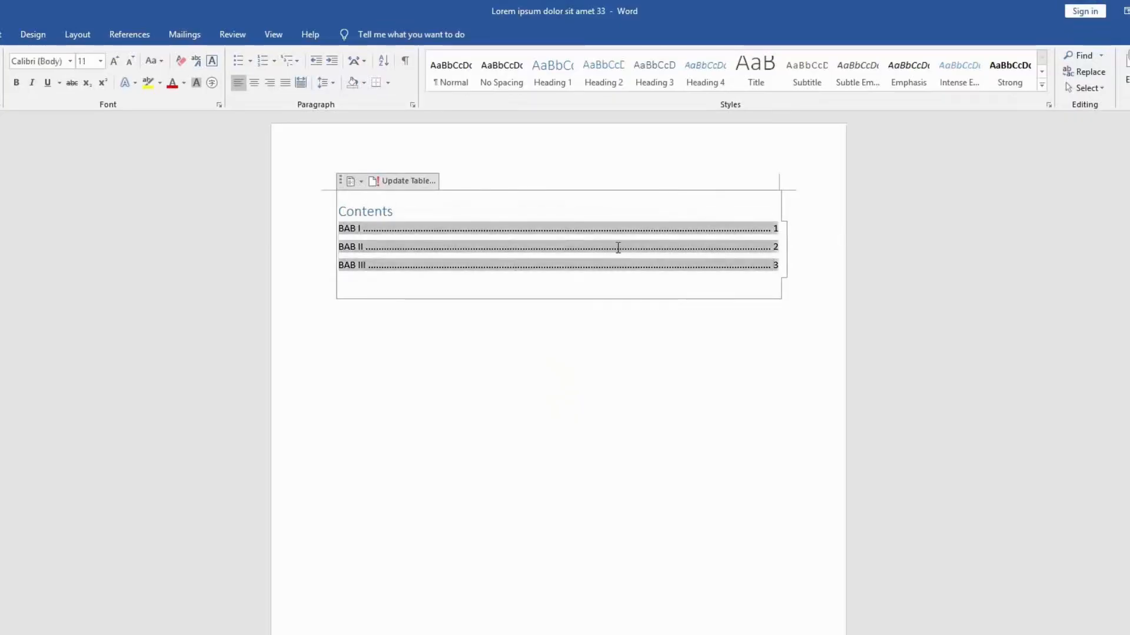
left_click(718, 314)
Step: Insert a page break above the BAB II heading and delete the leftover empty line so the heading starts the new page
scroll(719, 315, "down", 15)
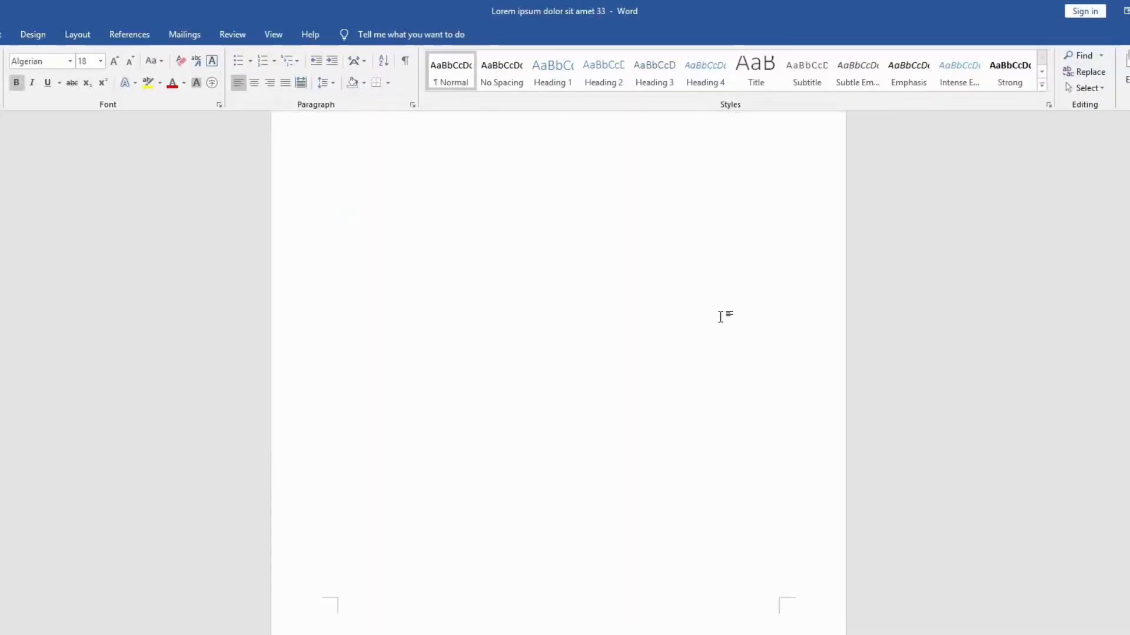
scroll(722, 328, "down", 10)
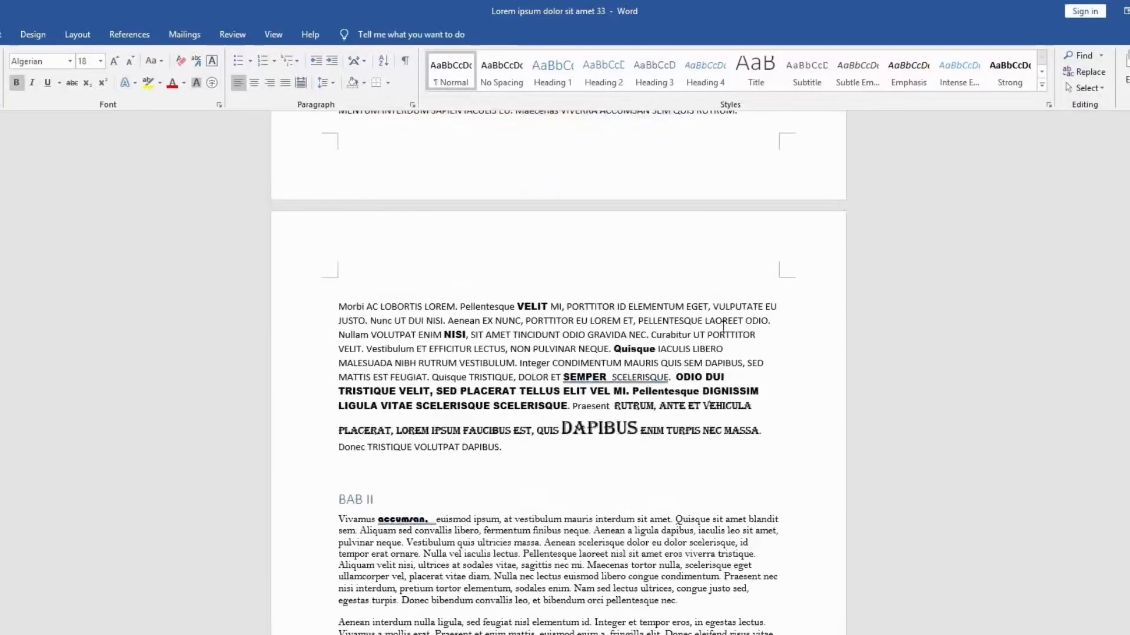
left_click(410, 280)
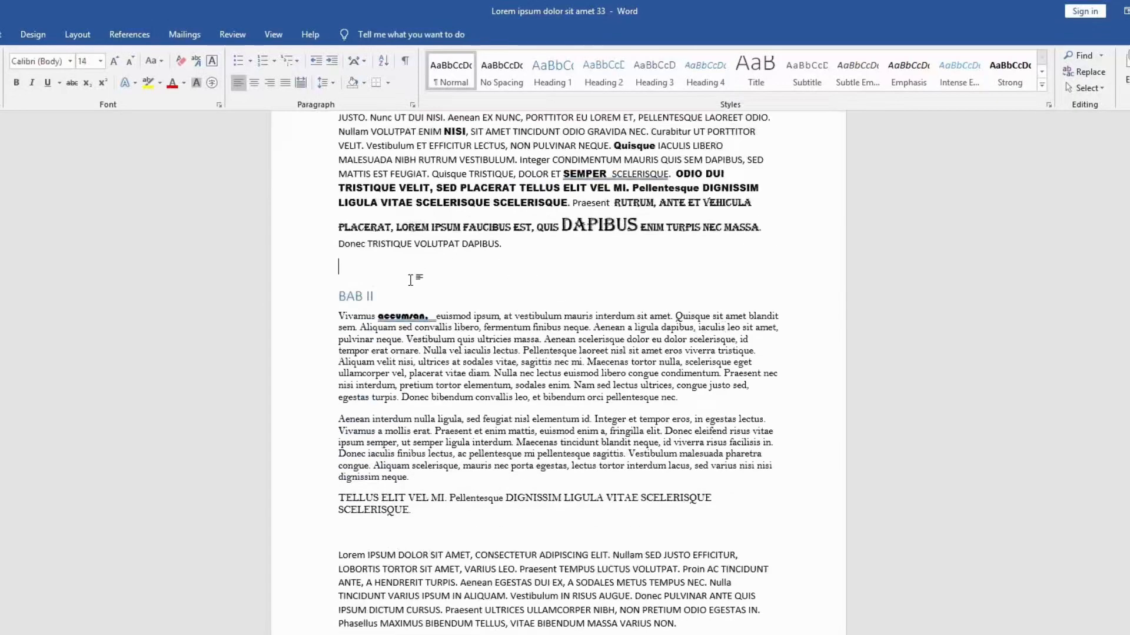
key("ctrl+Return")
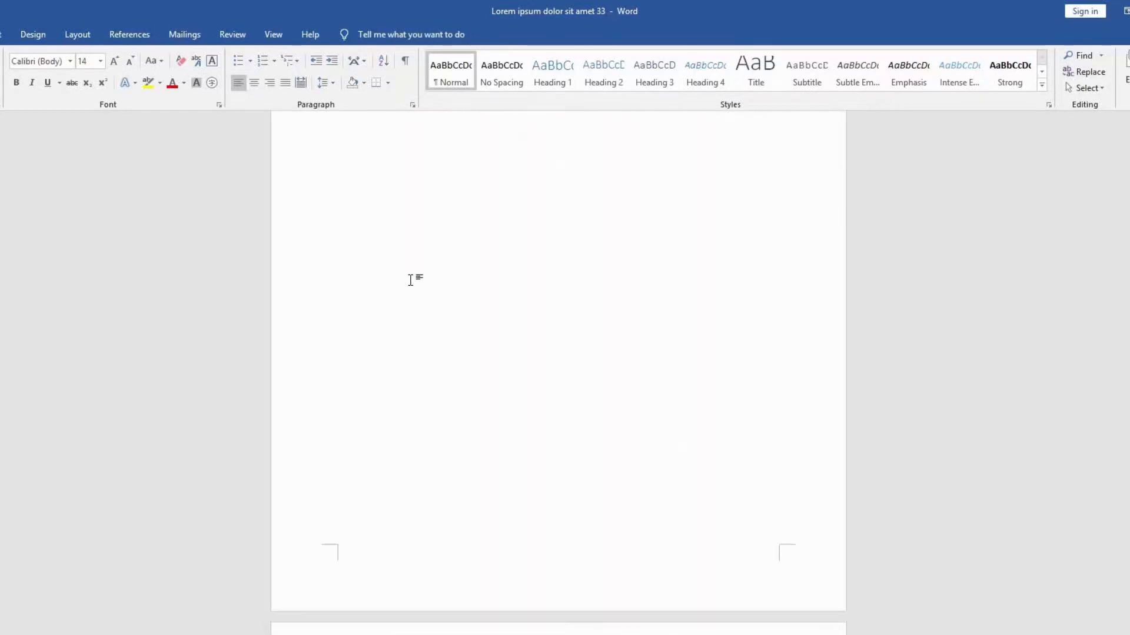
scroll(410, 280, "down", 5)
key("Delete")
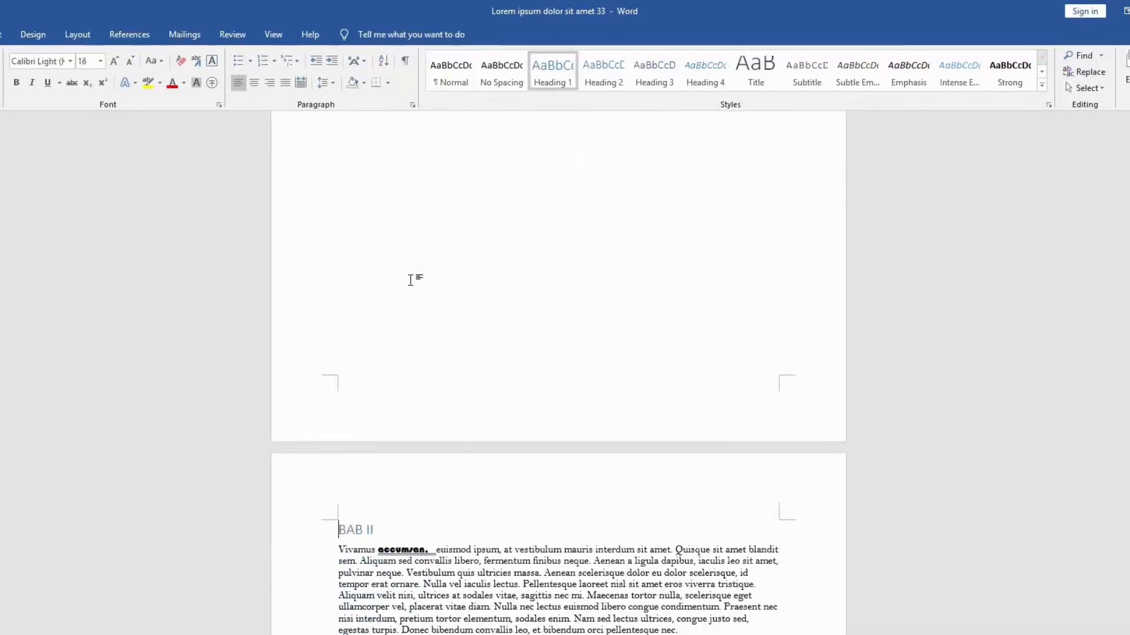
Step: Examine the page layout around the new page break, from the text before BAB II to the BAB III heading
scroll(410, 280, "down", 2)
scroll(391, 462, "up", 1)
scroll(394, 442, "up", 10)
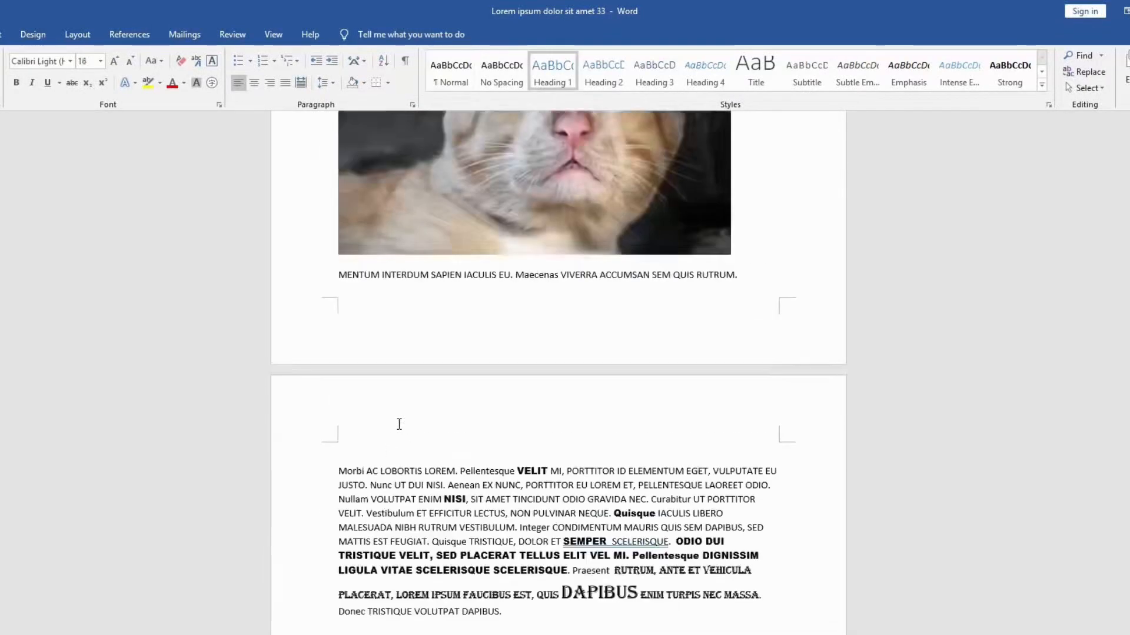
scroll(397, 423, "down", 7)
scroll(397, 422, "down", 6)
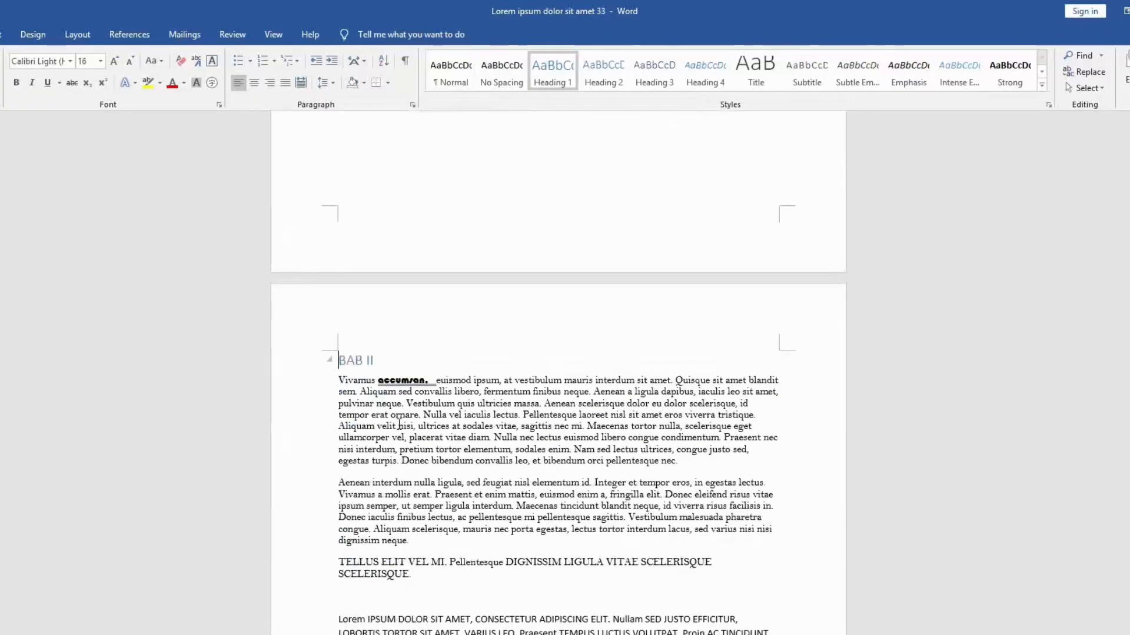
scroll(389, 362, "down", 10)
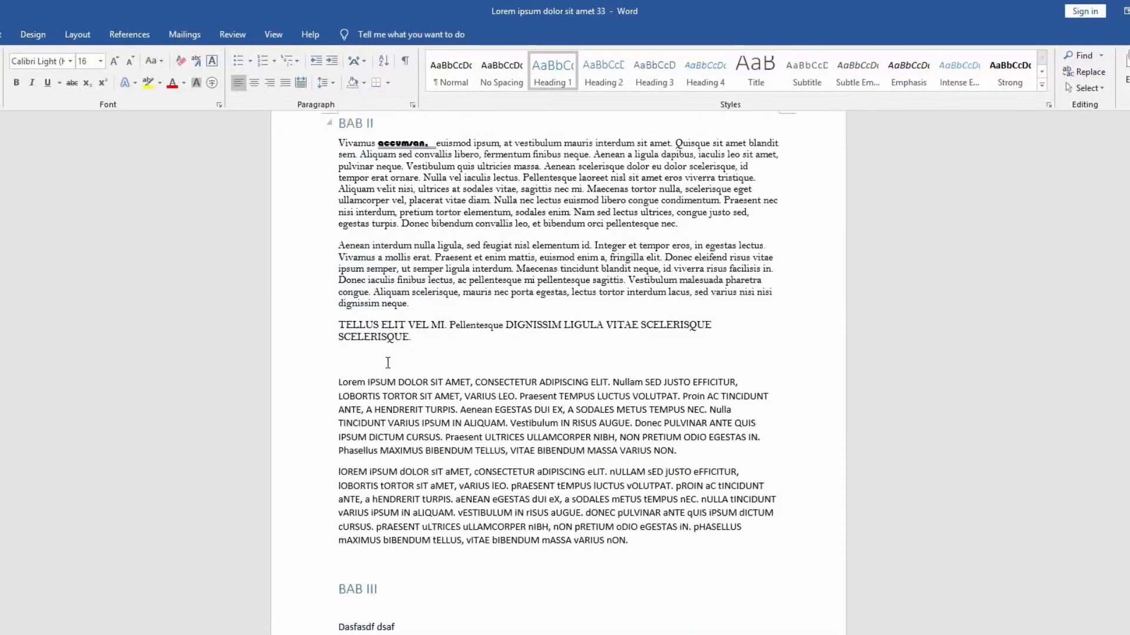
scroll(388, 362, "up", 4)
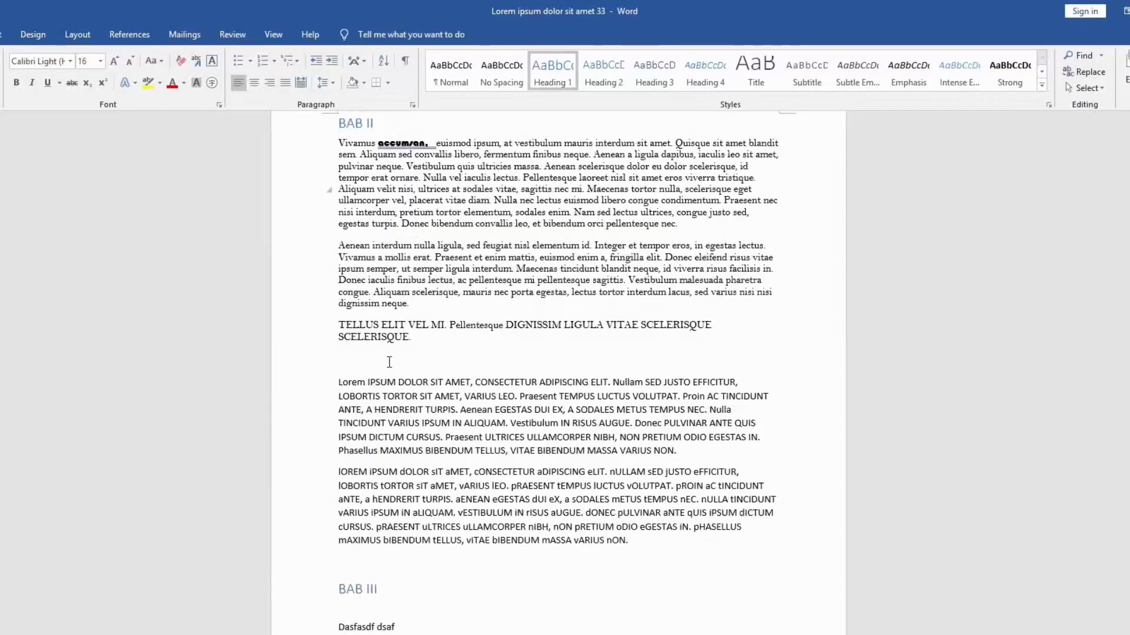
scroll(389, 362, "up", 5)
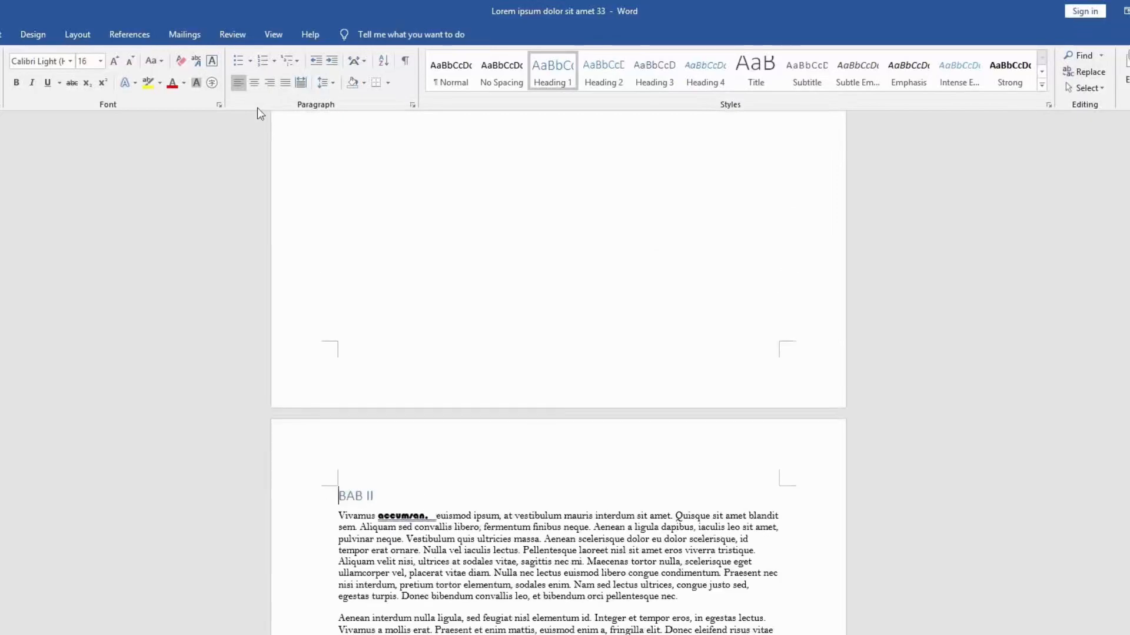
Step: Insert page numbers at the top of the pages in the Plain Number 3 style and return to the body text
left_click(3, 35)
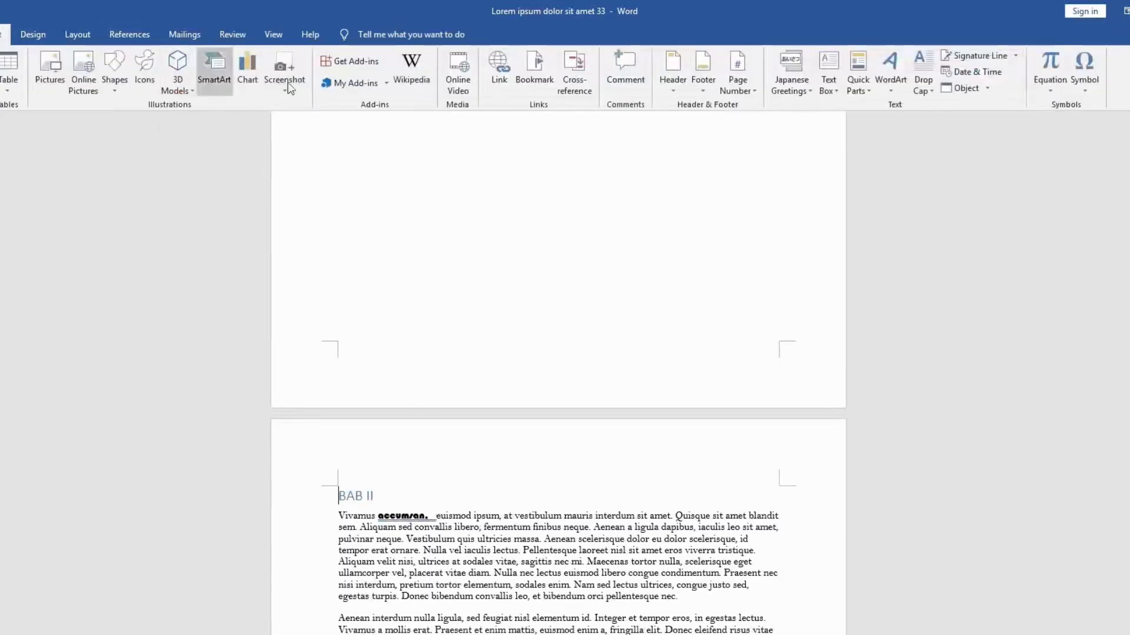
left_click(737, 81)
mouse_move(764, 108)
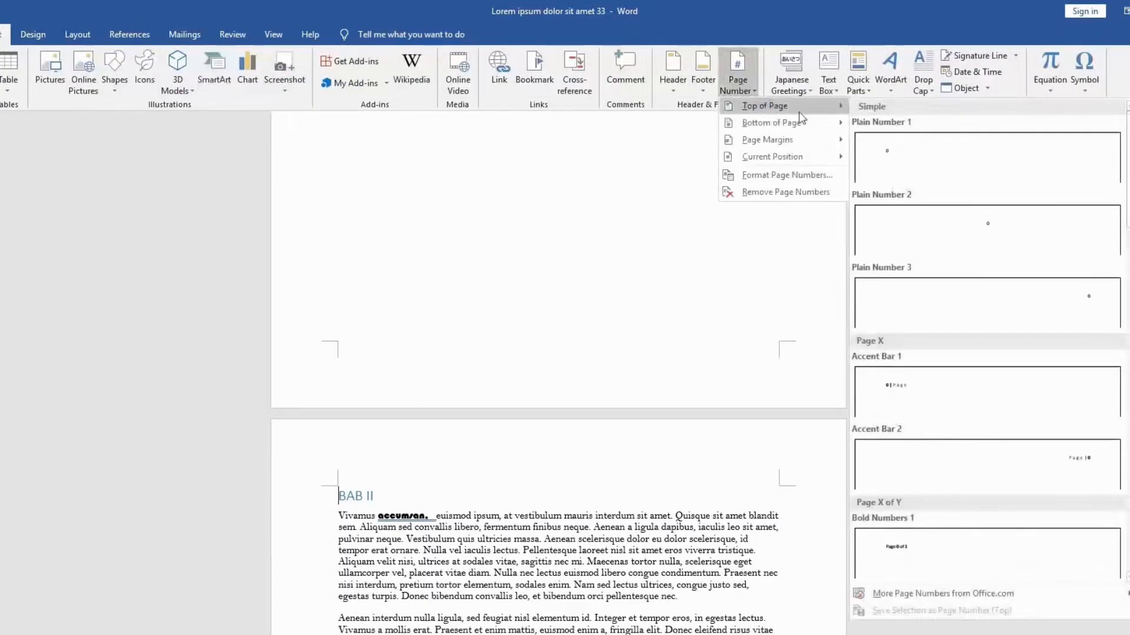
left_click(1011, 310)
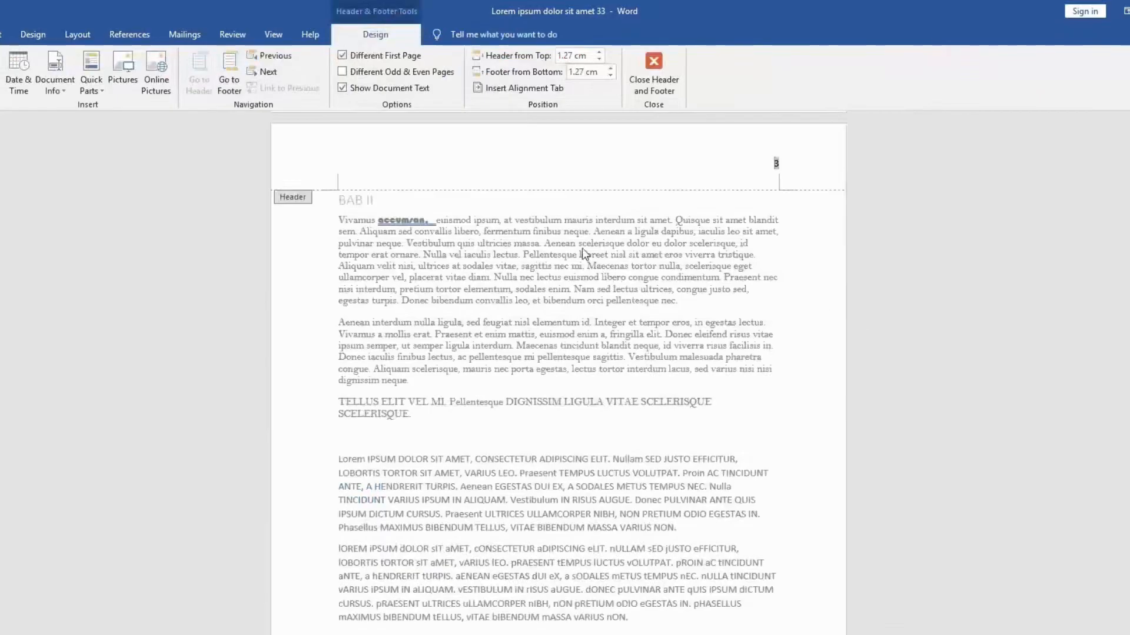
double_click(522, 243)
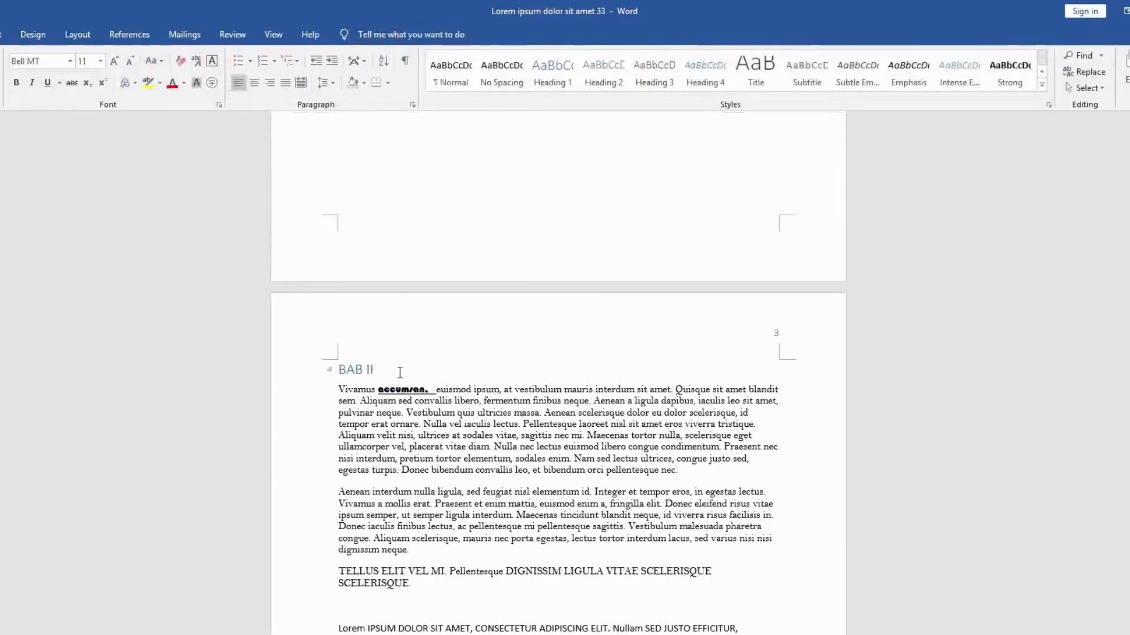
Step: Update the table of contents on the first page with the page-numbers-only option
scroll(771, 363, "up", 15)
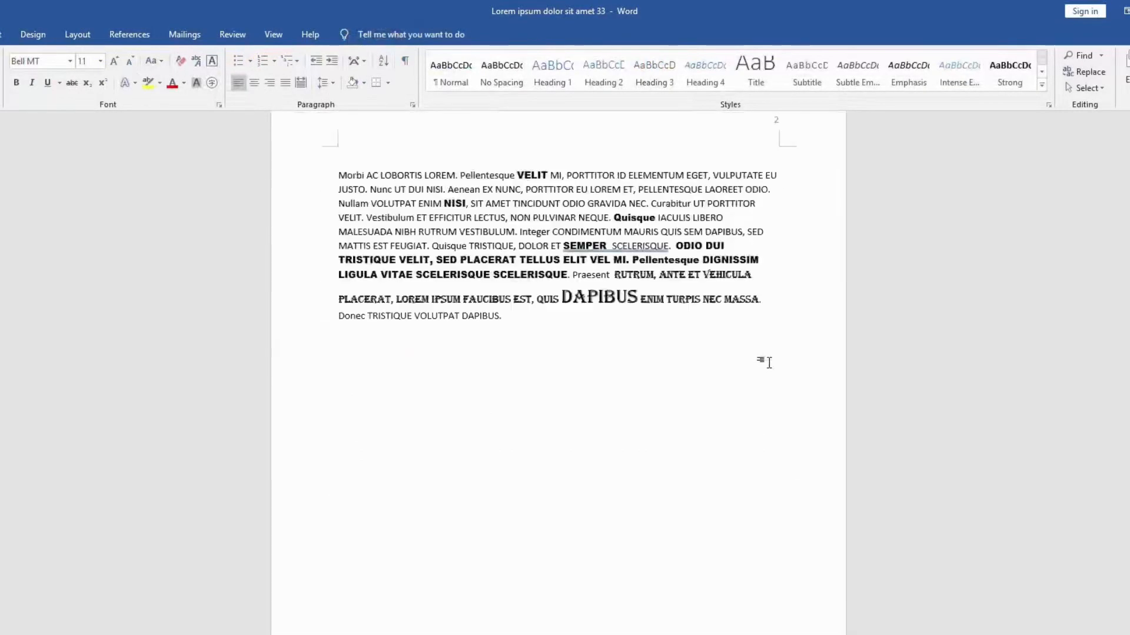
scroll(770, 363, "up", 10)
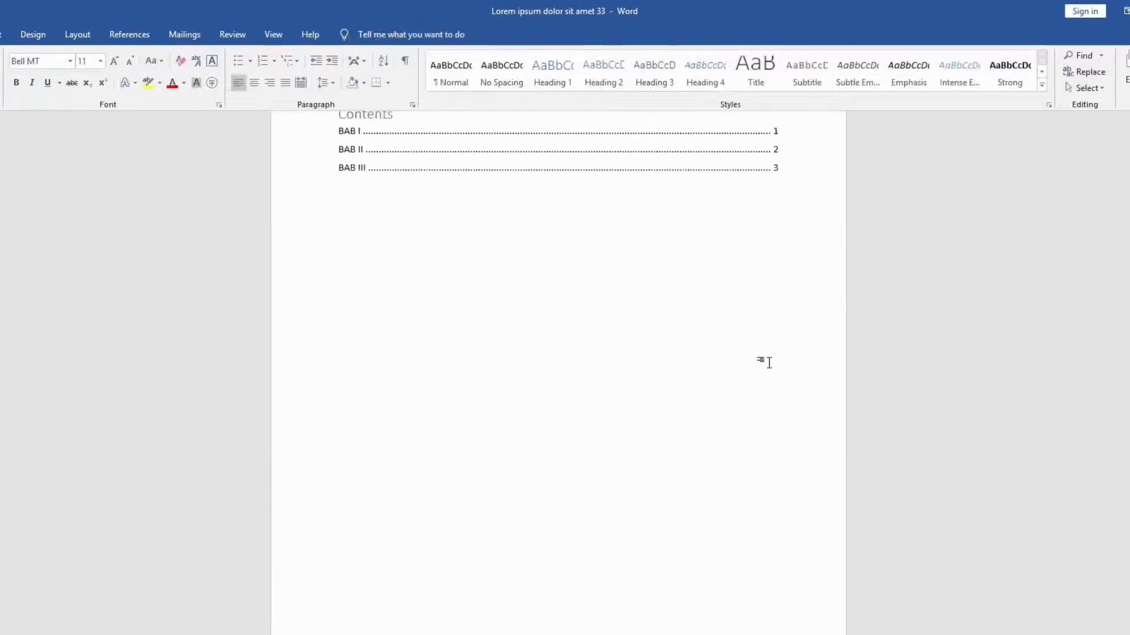
left_click(484, 206)
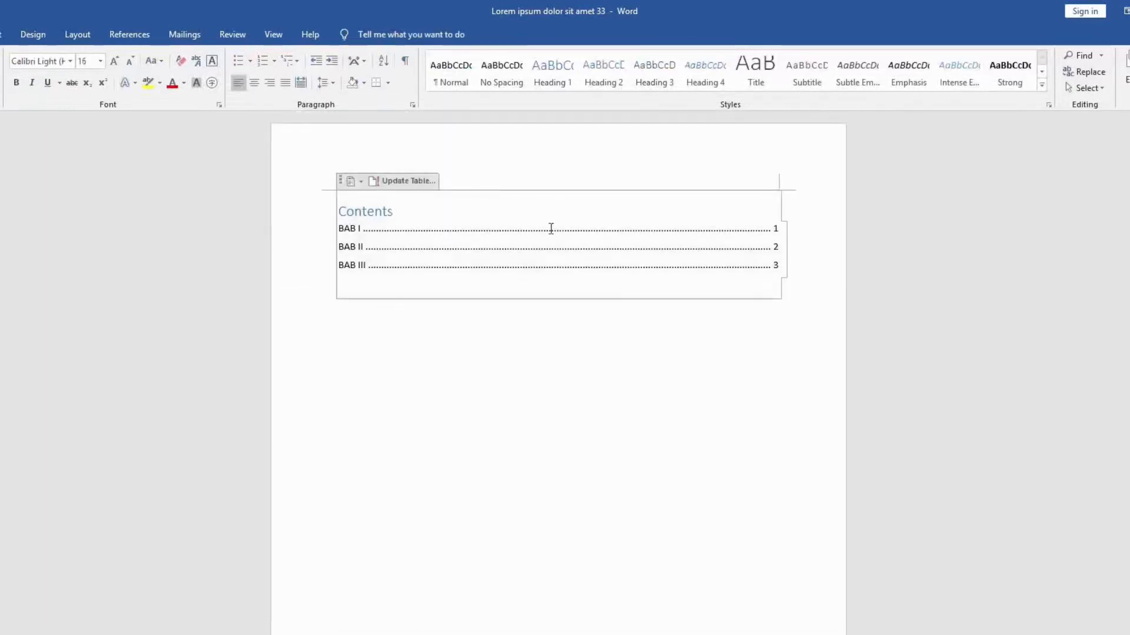
left_click(399, 180)
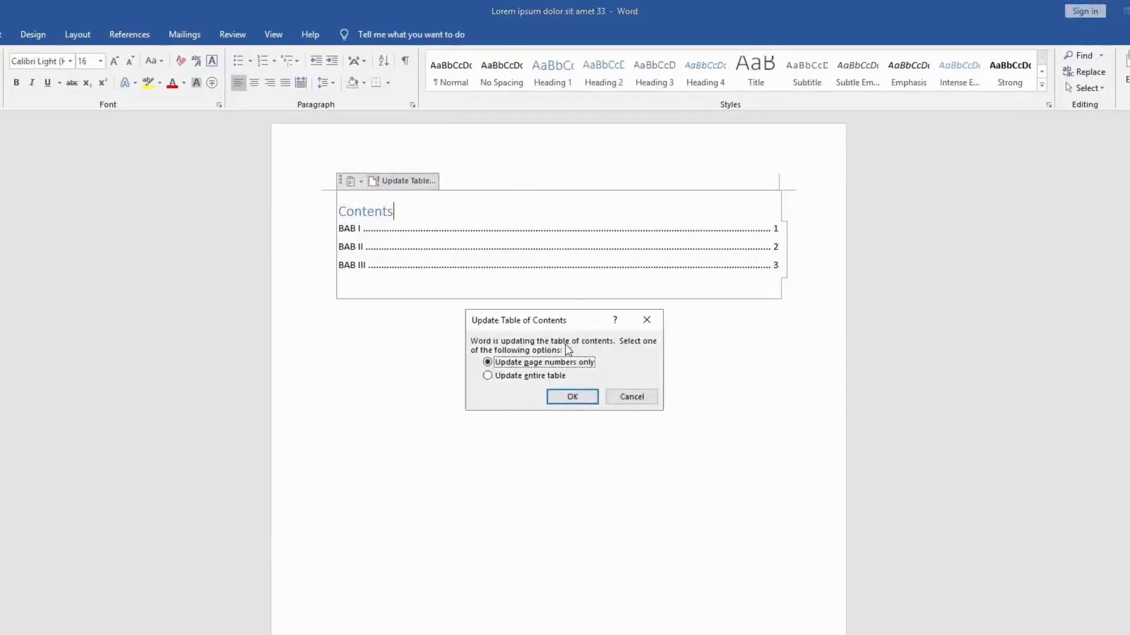
left_click(532, 374)
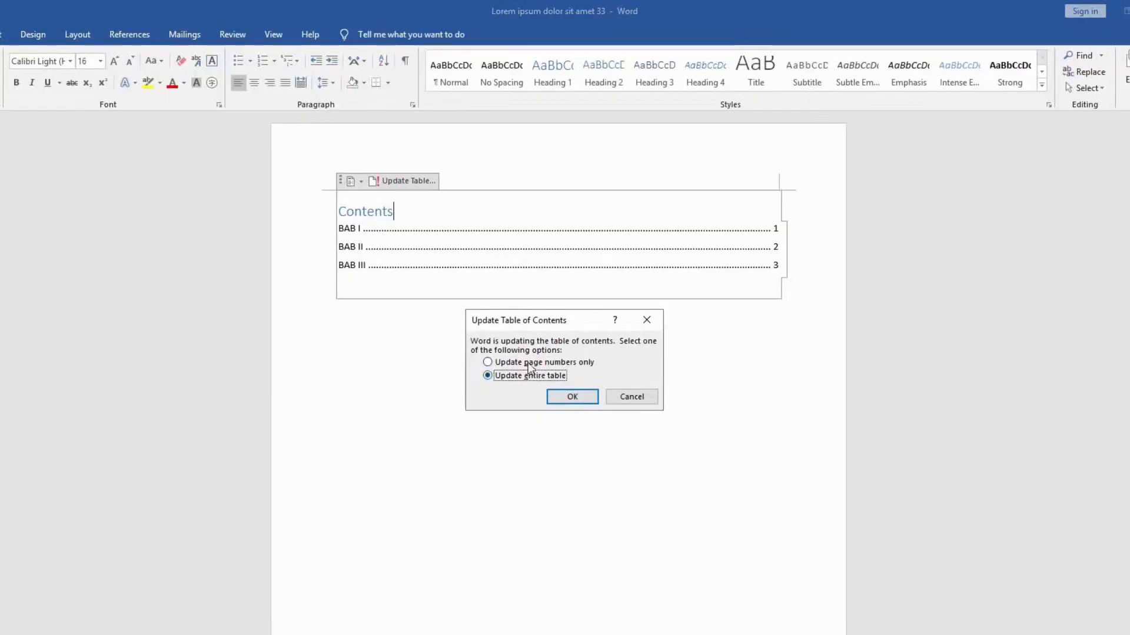
left_click(530, 367)
left_click(562, 398)
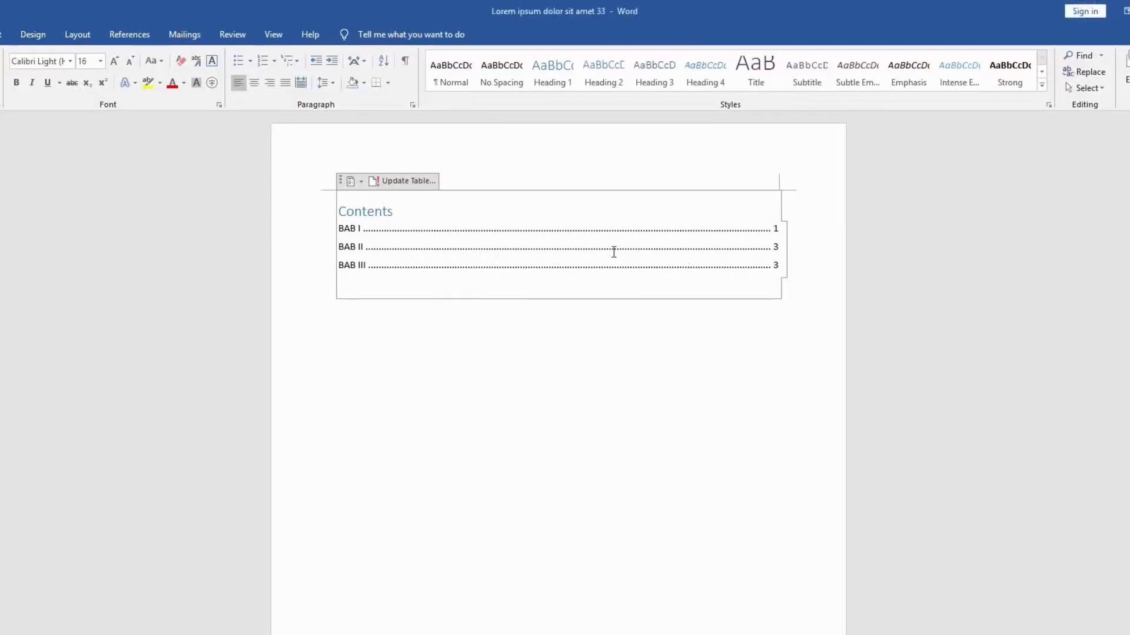
left_click(713, 251)
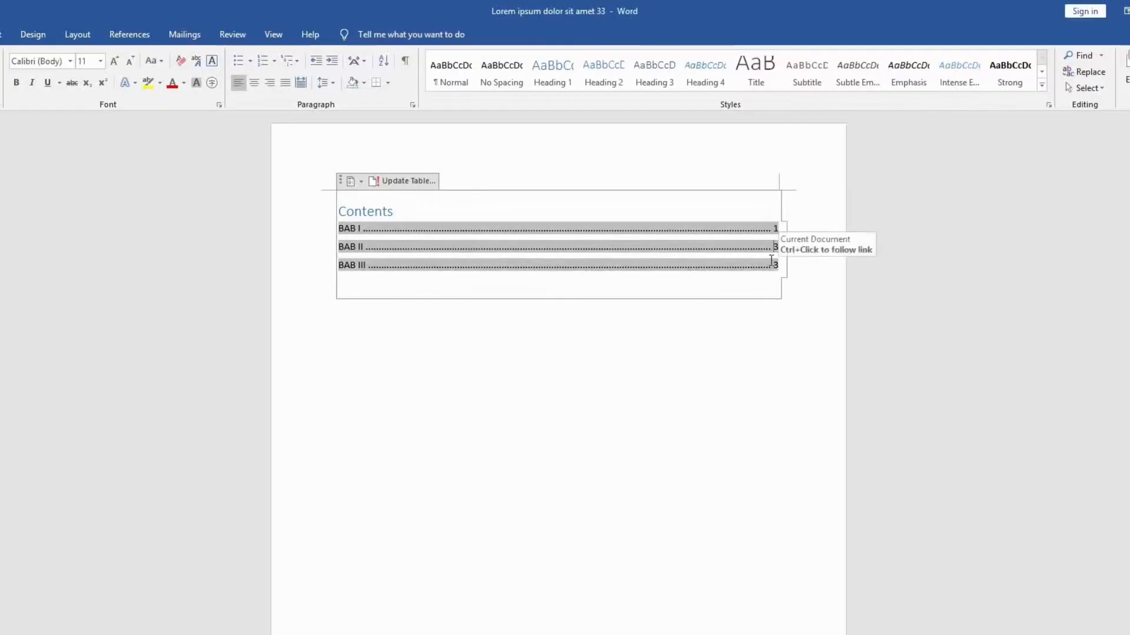
left_click(356, 181)
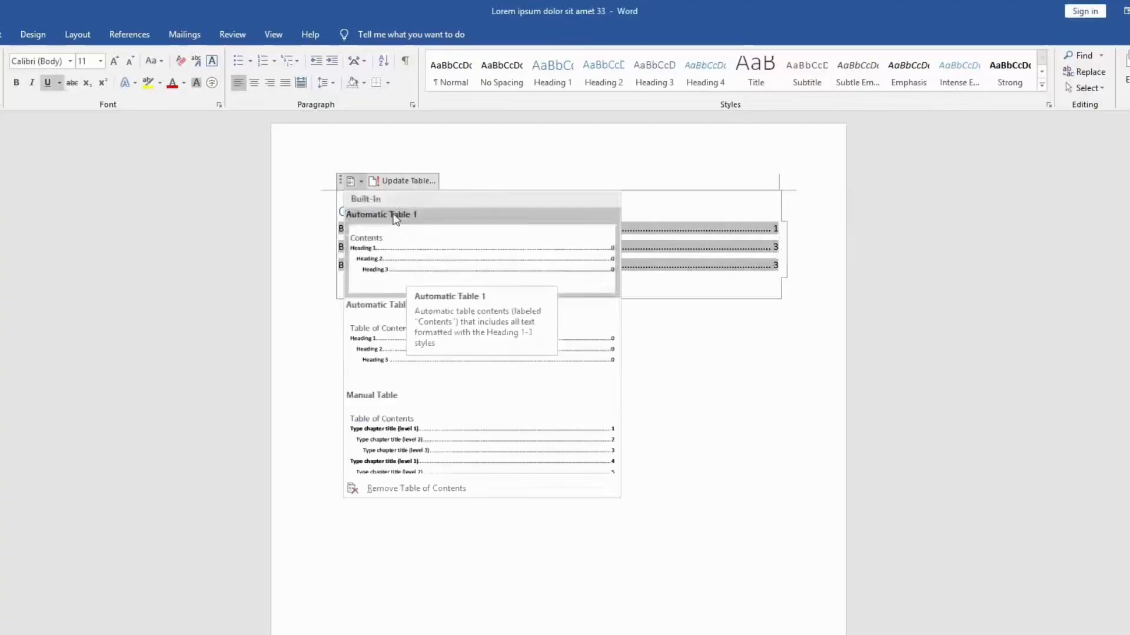
left_click(687, 230)
left_click(361, 181)
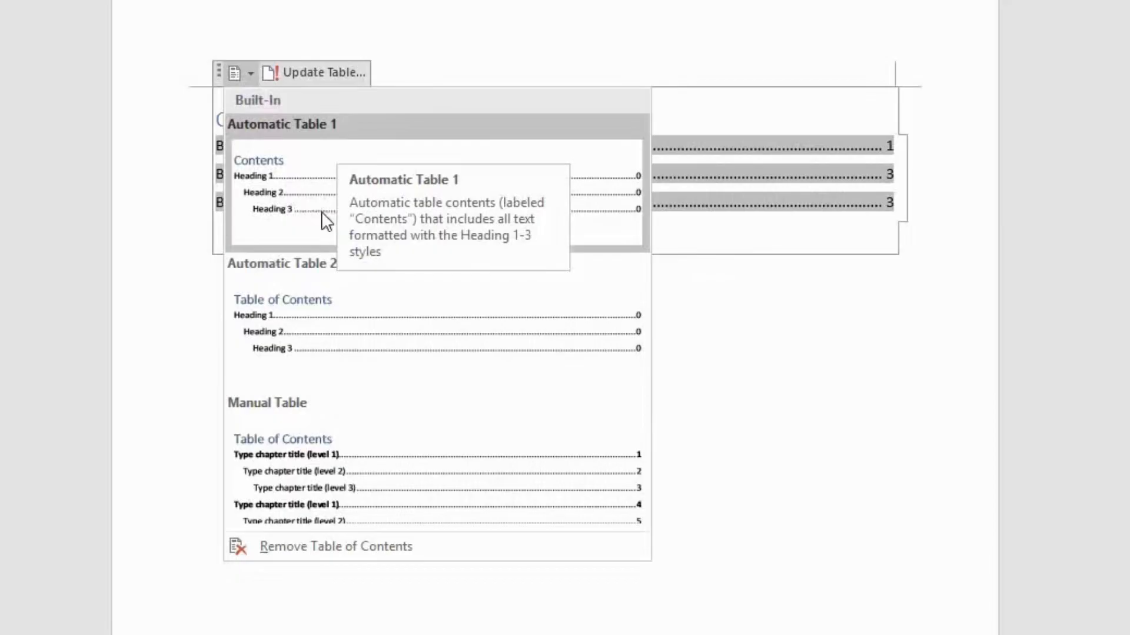
left_click(722, 319)
scroll(722, 319, "down", 15)
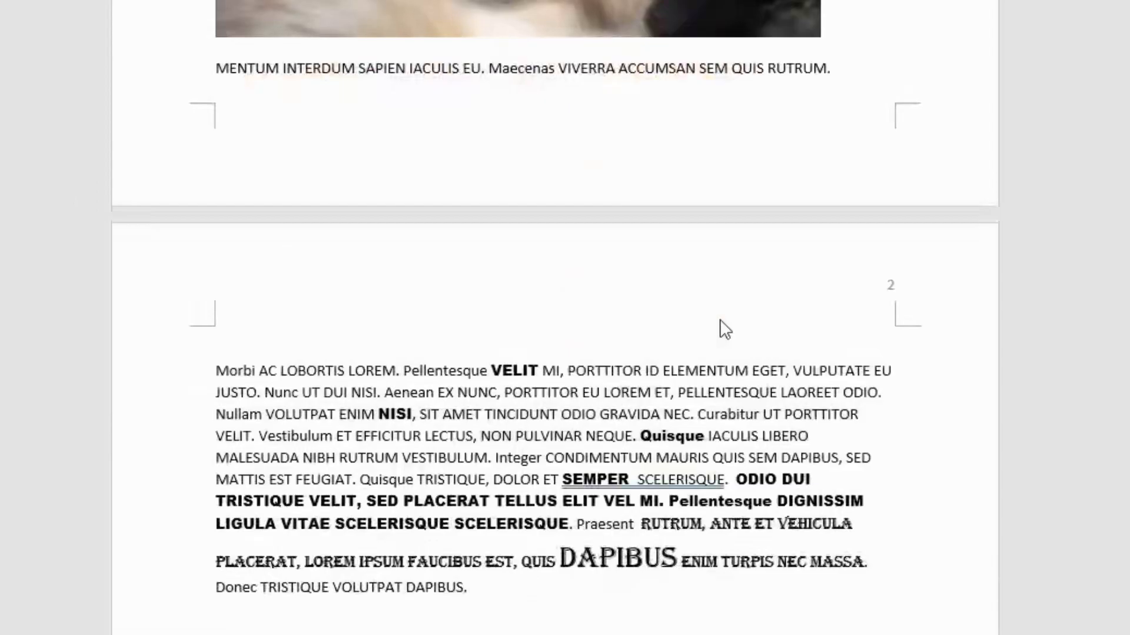
Step: Add the line "SUB BAB I" above the Morbi paragraph on page 2 and format it as Heading 2
left_click(478, 332)
type("SUB BAB I")
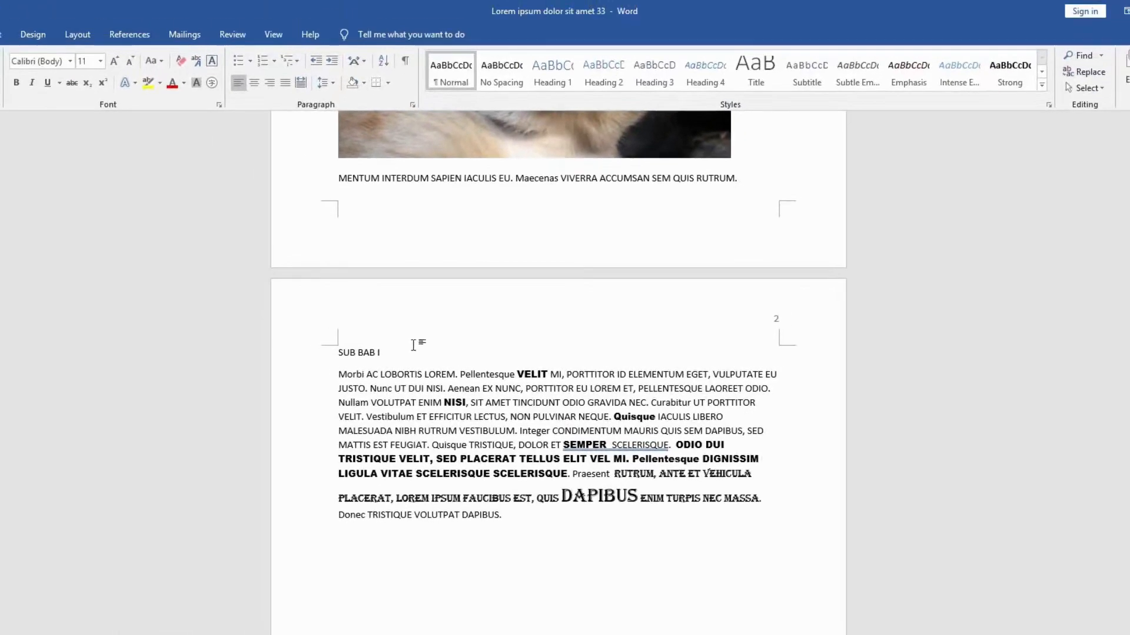
left_click_drag(413, 345, 338, 353)
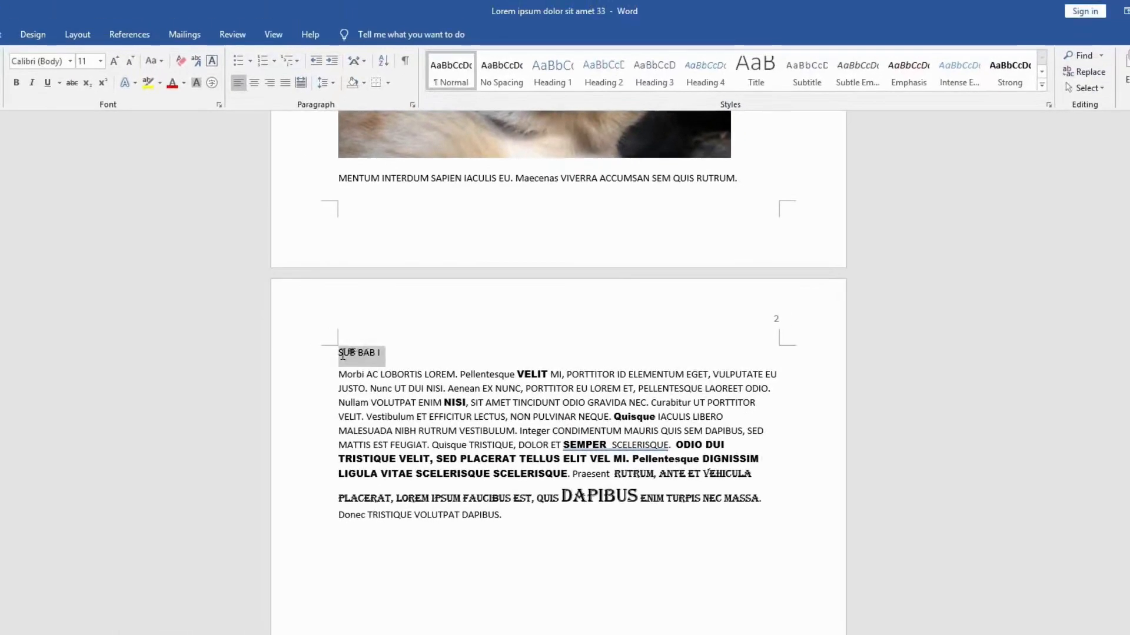
left_click(606, 76)
Step: Enter "SUB BAB II" in the empty line between the paragraphs of BAB II and format it as Heading 3
scroll(577, 253, "down", 3)
scroll(578, 253, "down", 10)
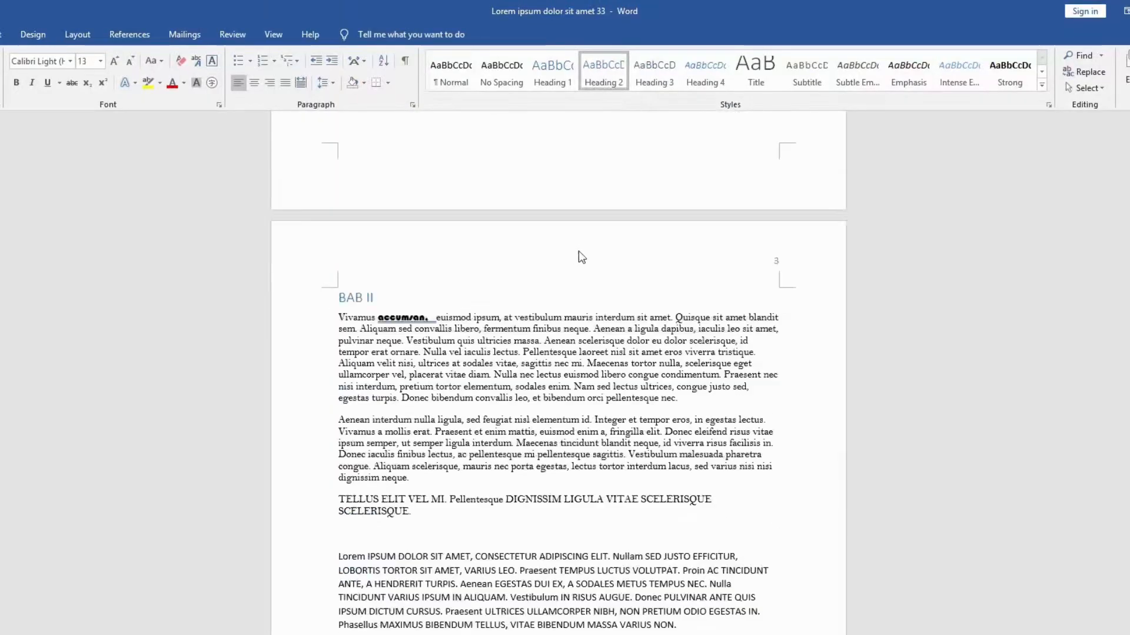
left_click(429, 368)
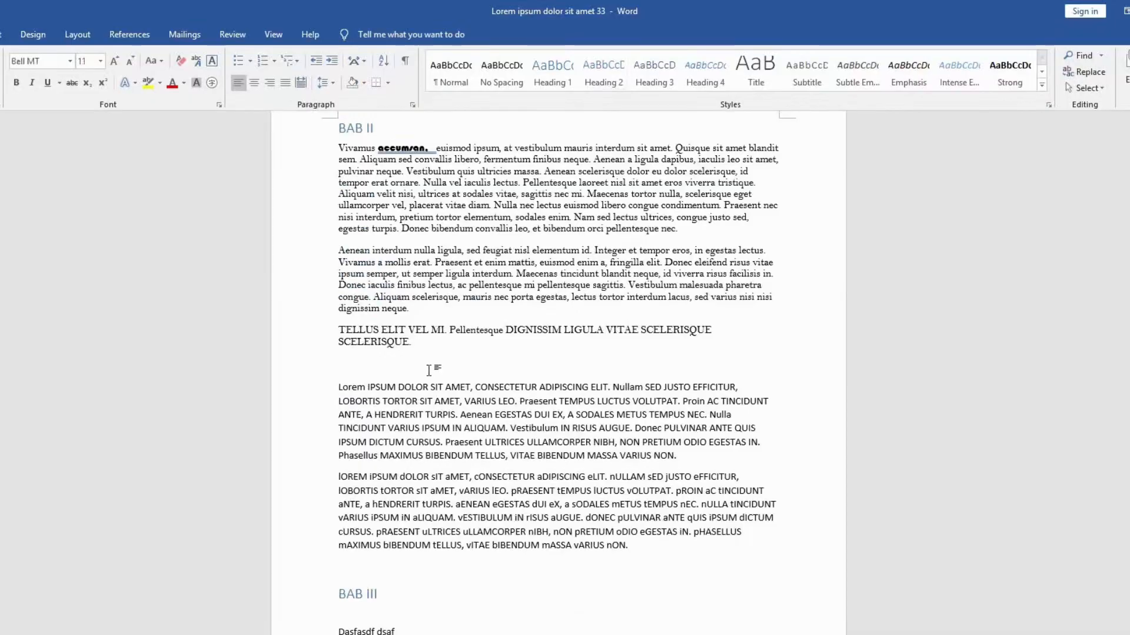
type("SUB BAB II")
left_click_drag(407, 366, 340, 367)
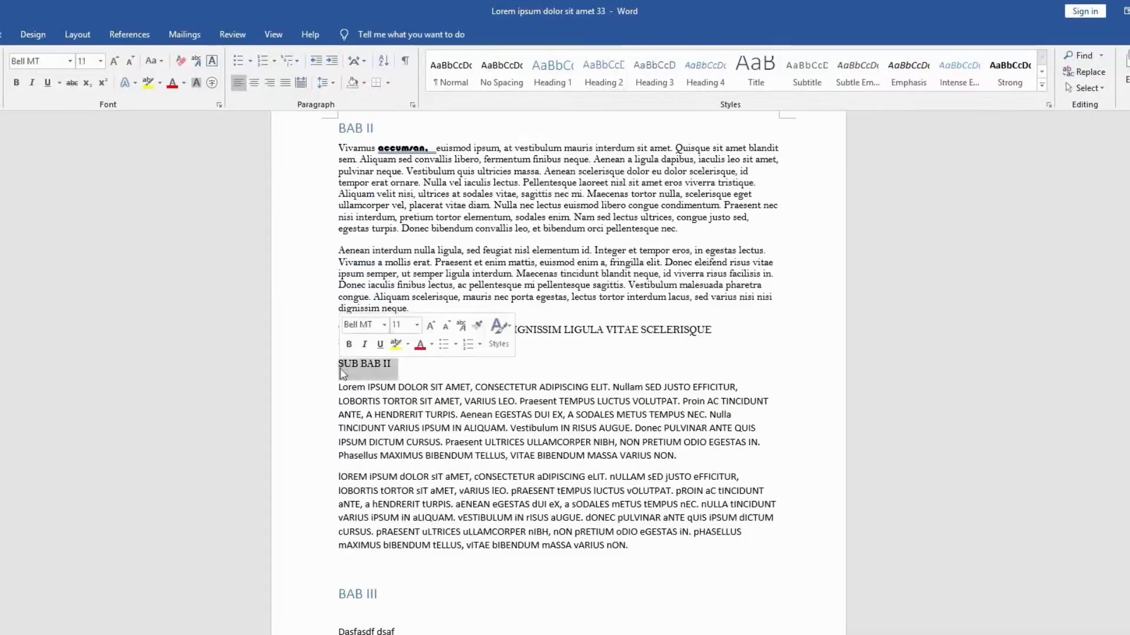
left_click(649, 81)
Step: Add the line "SUB BAB III" after the last text line of BAB III and format it as Heading 4
scroll(646, 245, "down", 5)
left_click(410, 424)
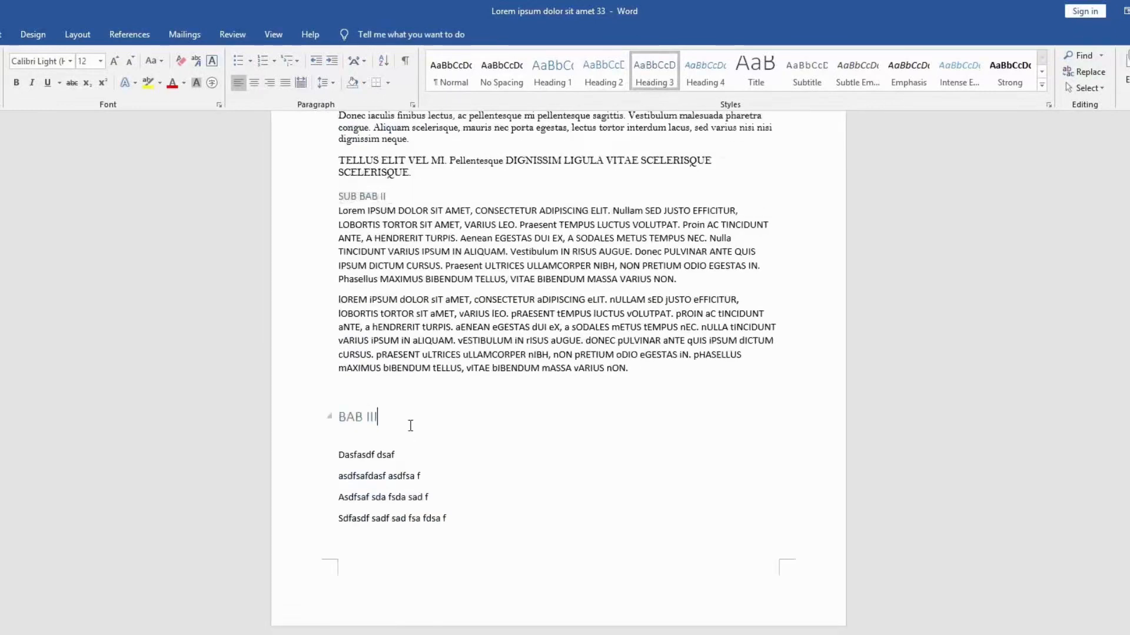
scroll(406, 421, "down", 3)
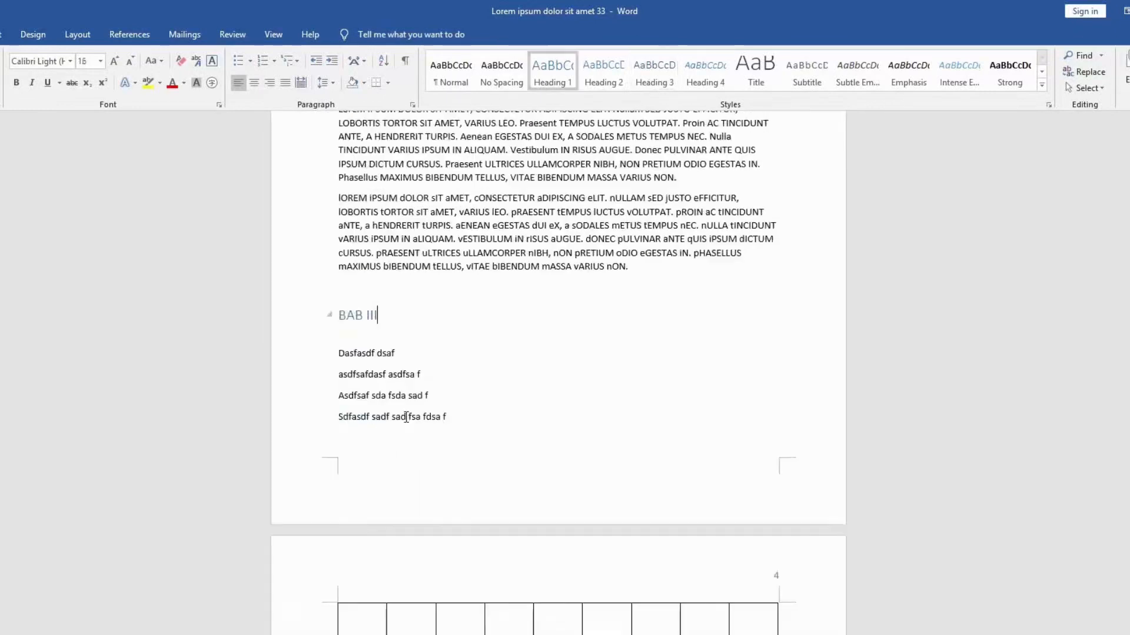
left_click(494, 306)
key("Return")
type("SUB BAB III")
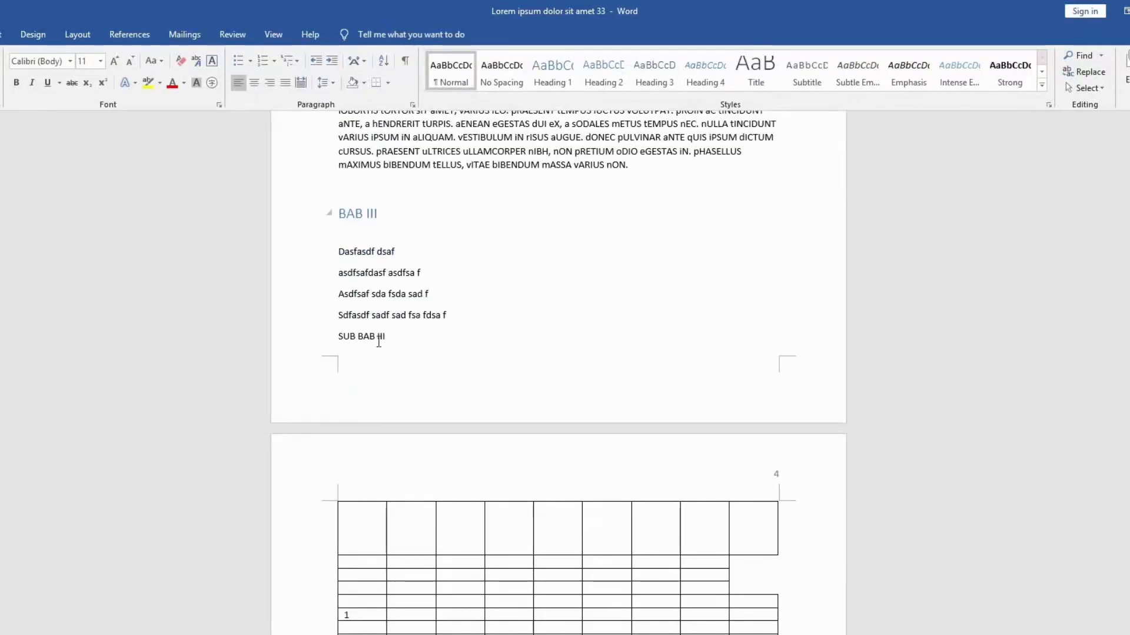
left_click_drag(388, 340, 340, 339)
left_click(705, 74)
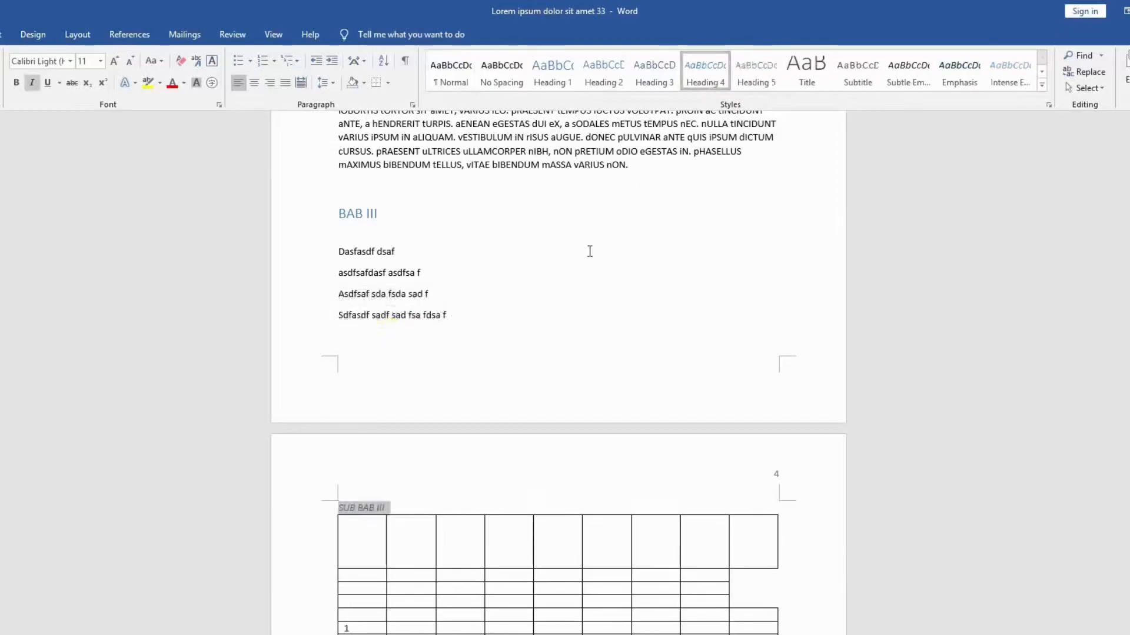
left_click(562, 275)
Step: Update only the page numbers of the table of contents on the first page
scroll(563, 275, "up", 20)
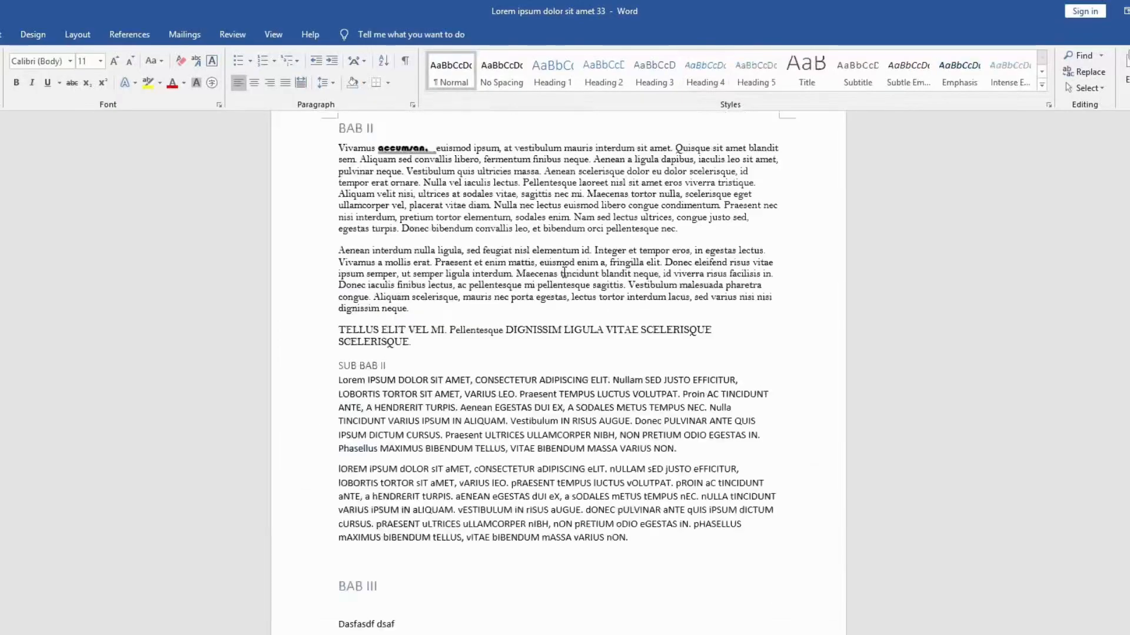
scroll(563, 275, "up", 20)
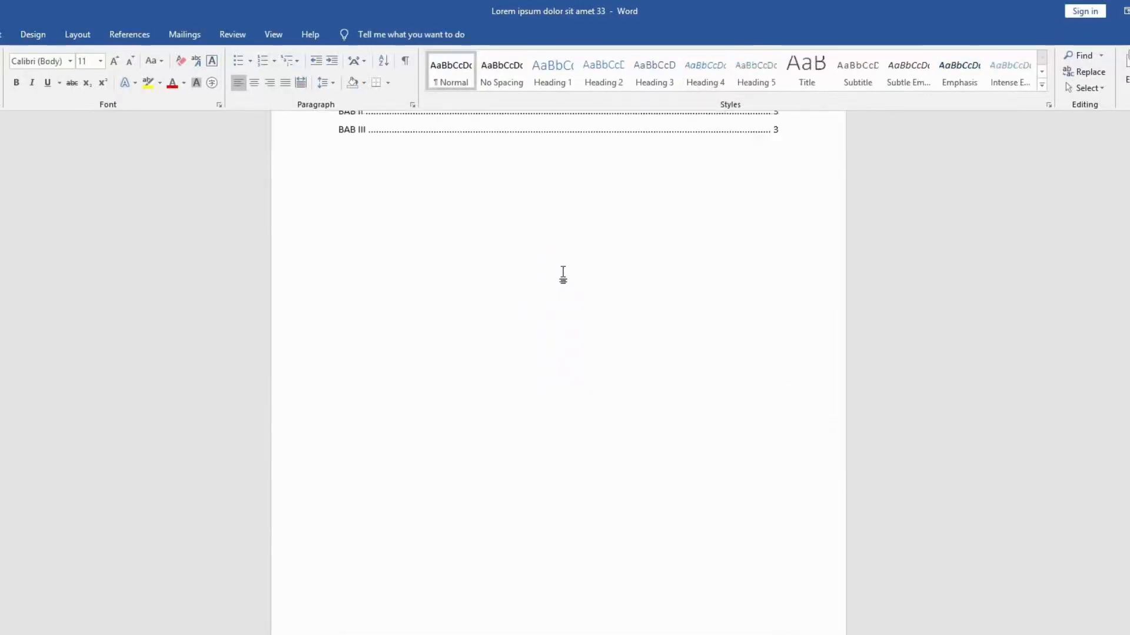
left_click(562, 271)
left_click(434, 186)
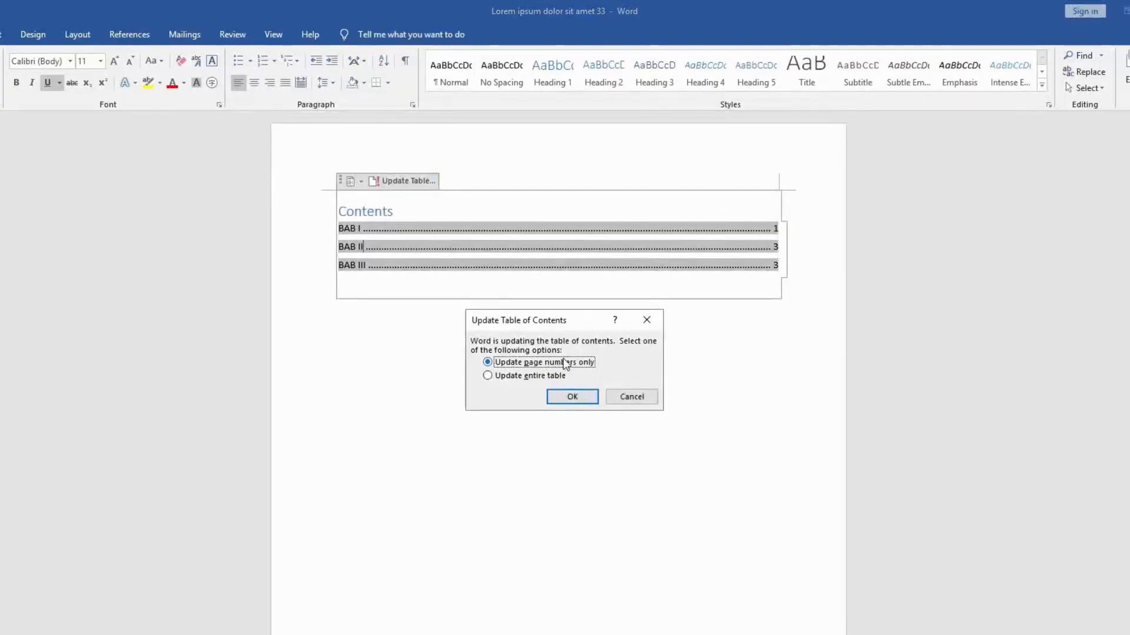
left_click(572, 398)
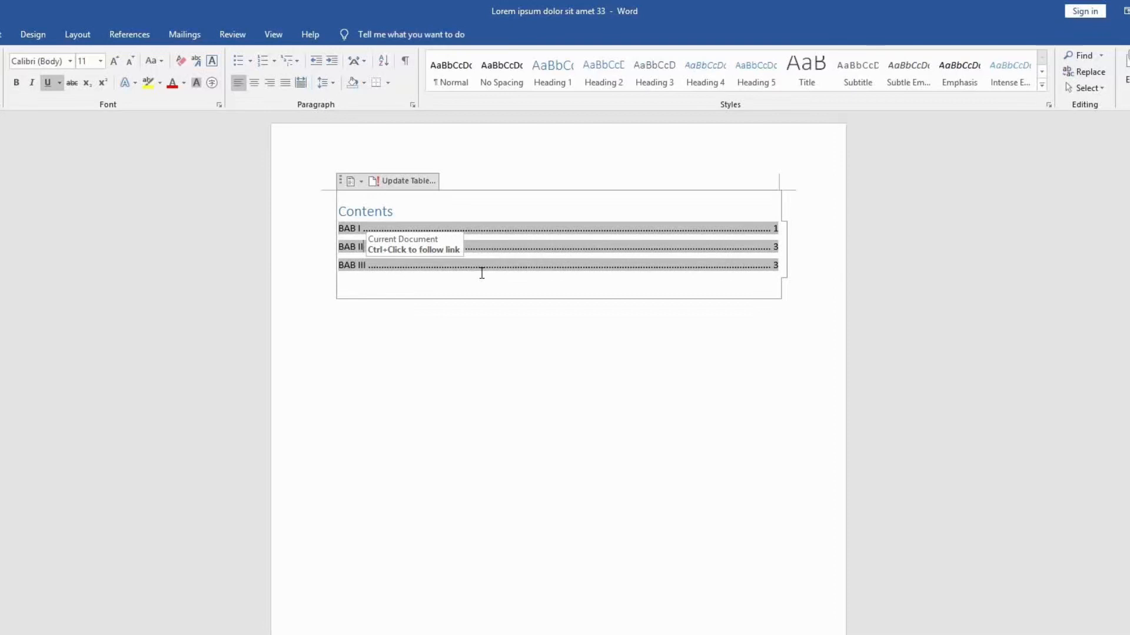
Step: Update the entire table of contents so that its entries are rebuilt from the headings
left_click(418, 182)
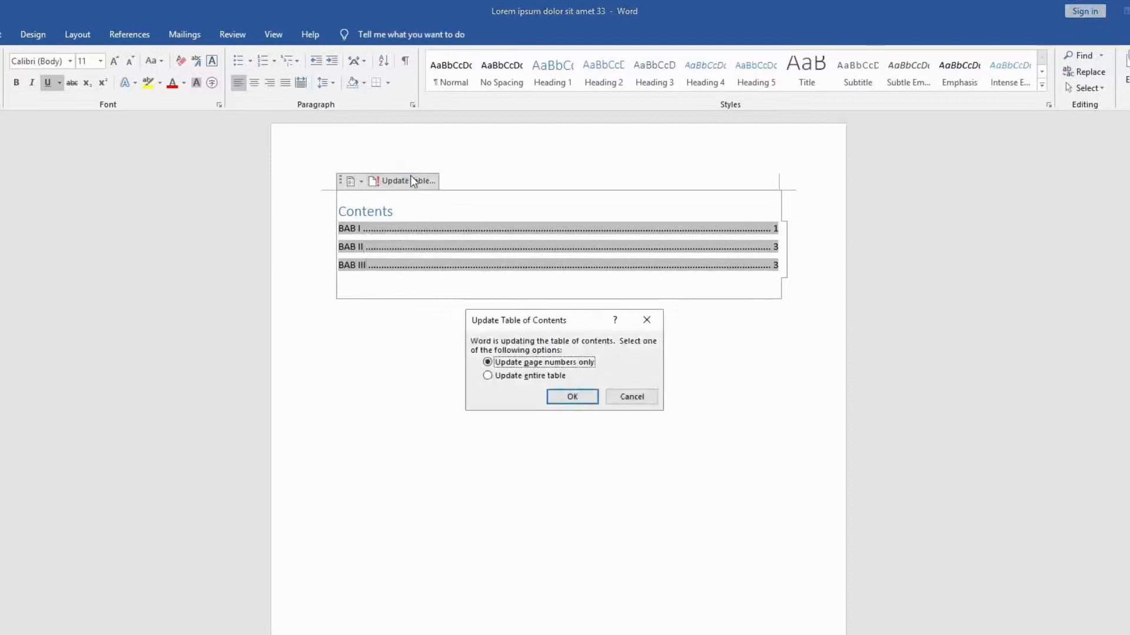
left_click(538, 376)
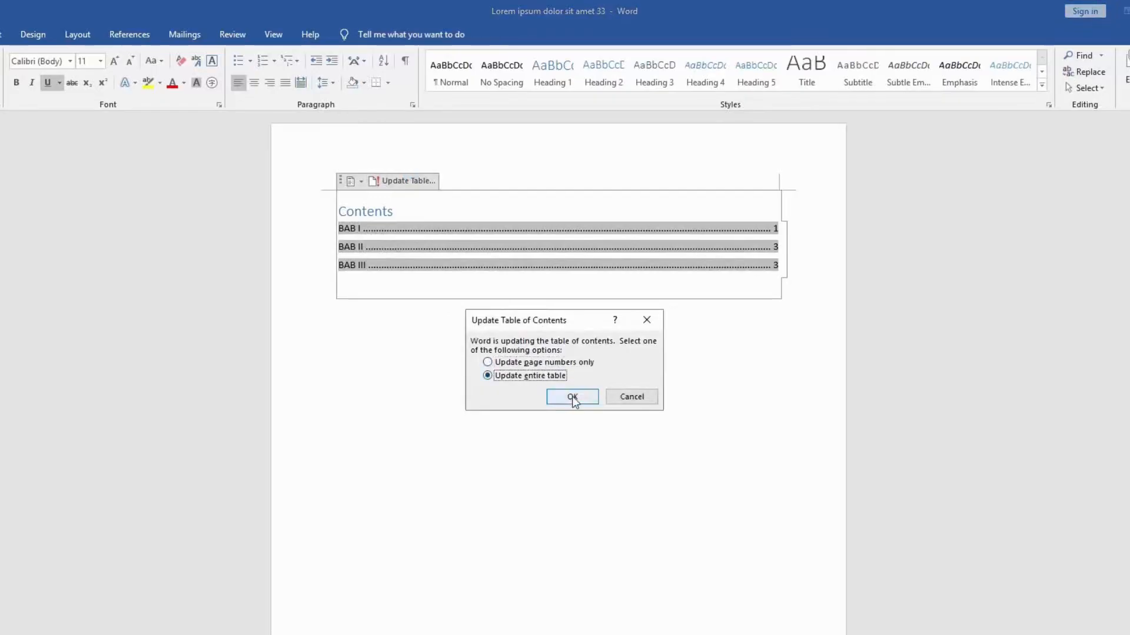
left_click(572, 397)
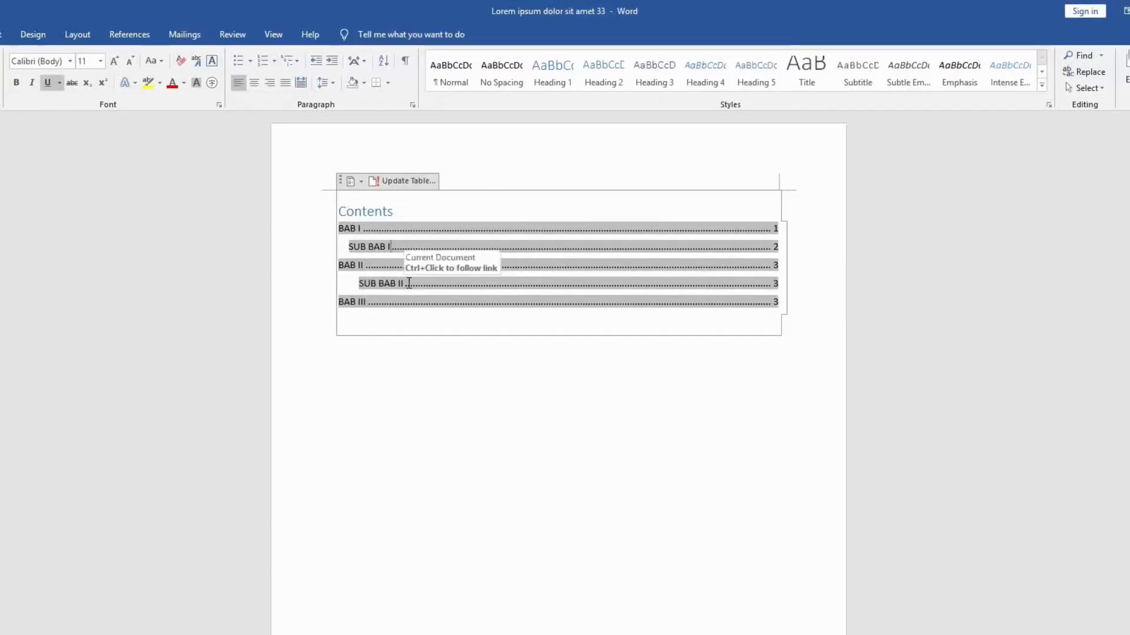
left_click(386, 320)
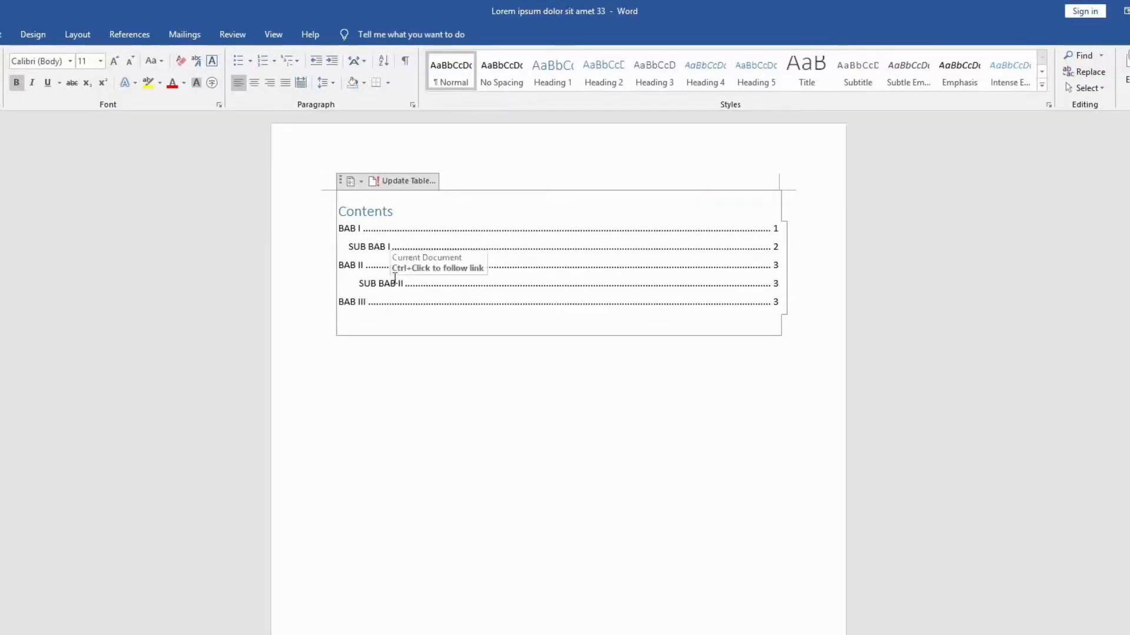
Step: Examine the indentation of the BAB I, SUB BAB I and SUB BAB II entries and the built-in table of contents styles
left_click(353, 230)
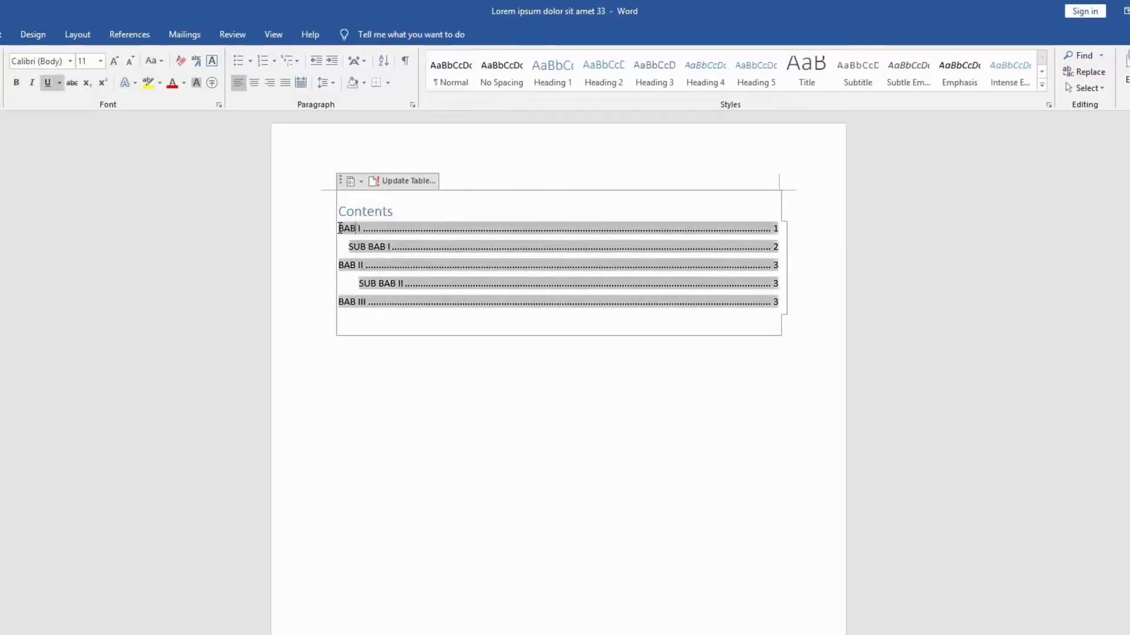
left_click_drag(352, 229, 399, 250)
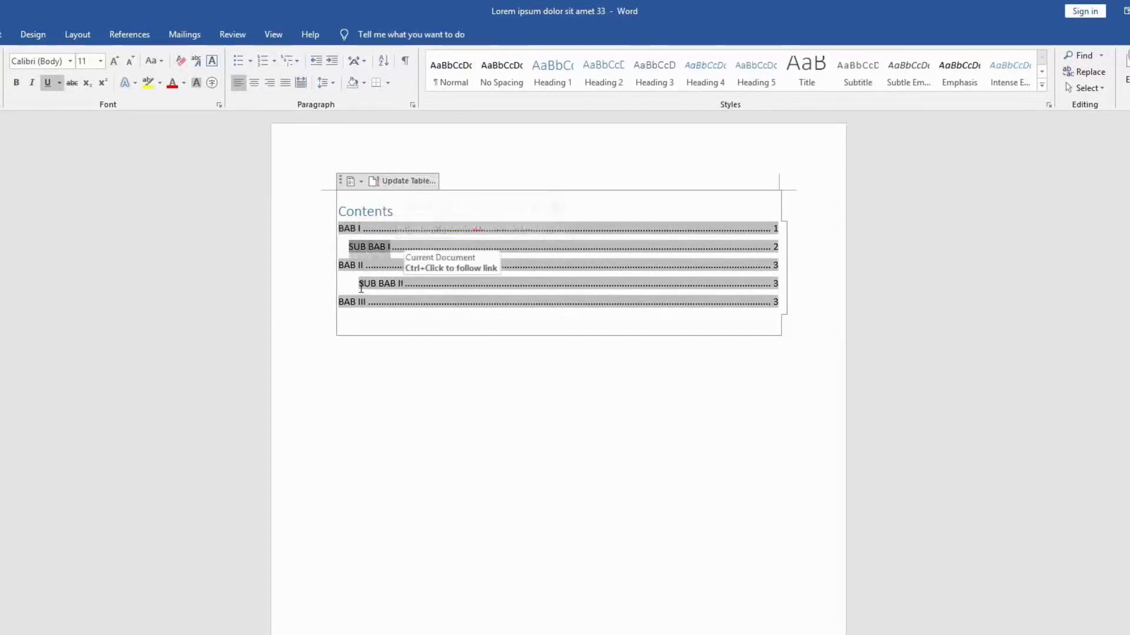
left_click_drag(359, 284, 405, 284)
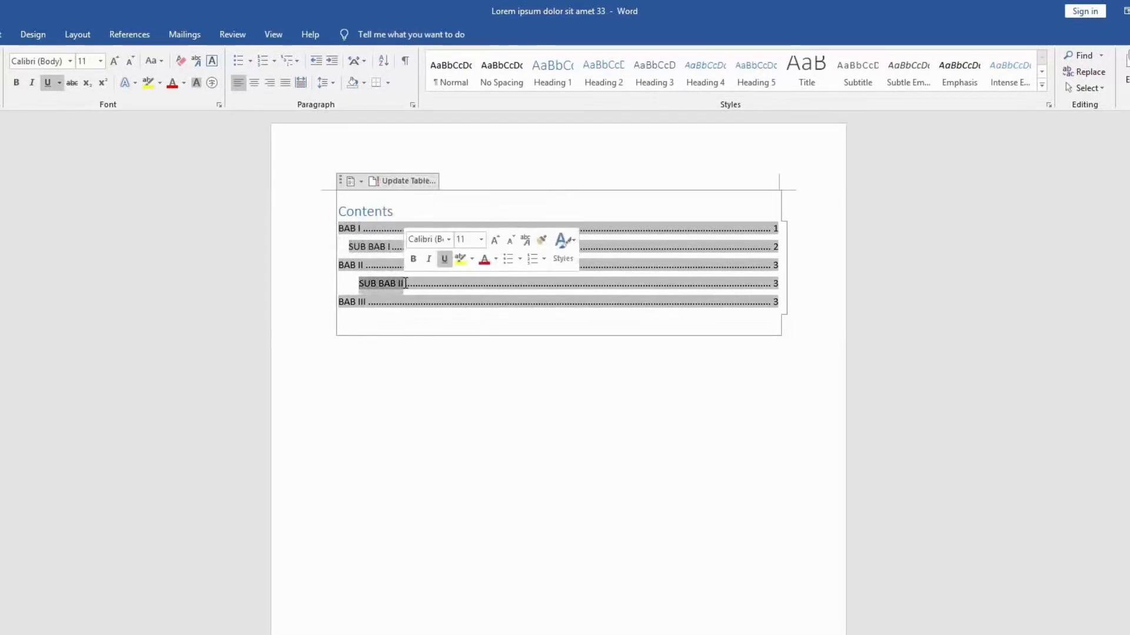
left_click(357, 186)
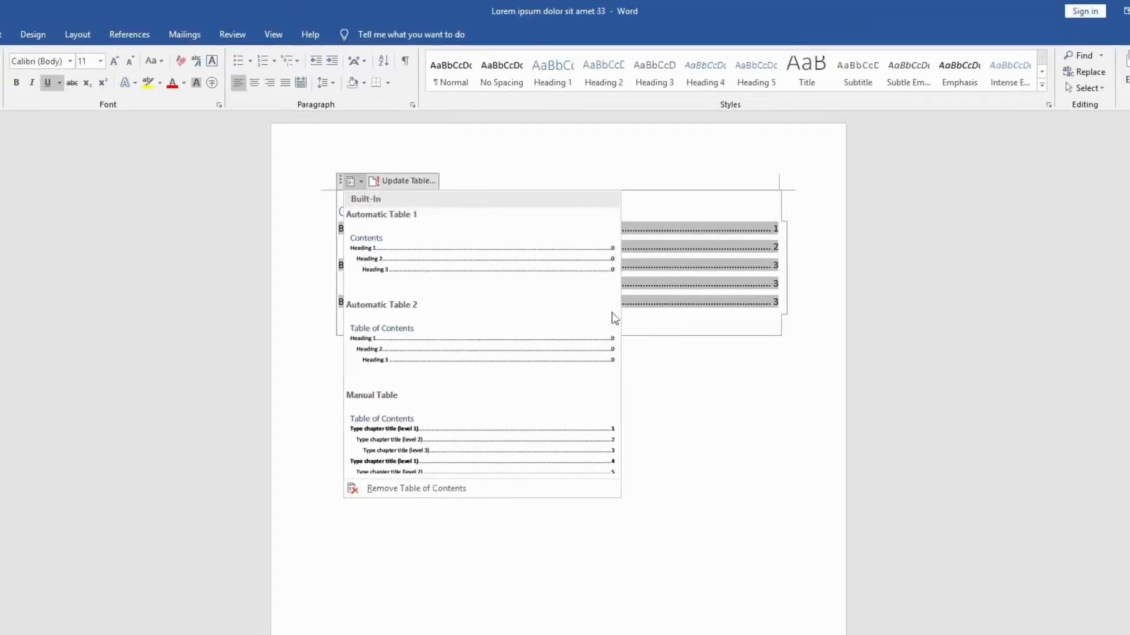
left_click(83, 40)
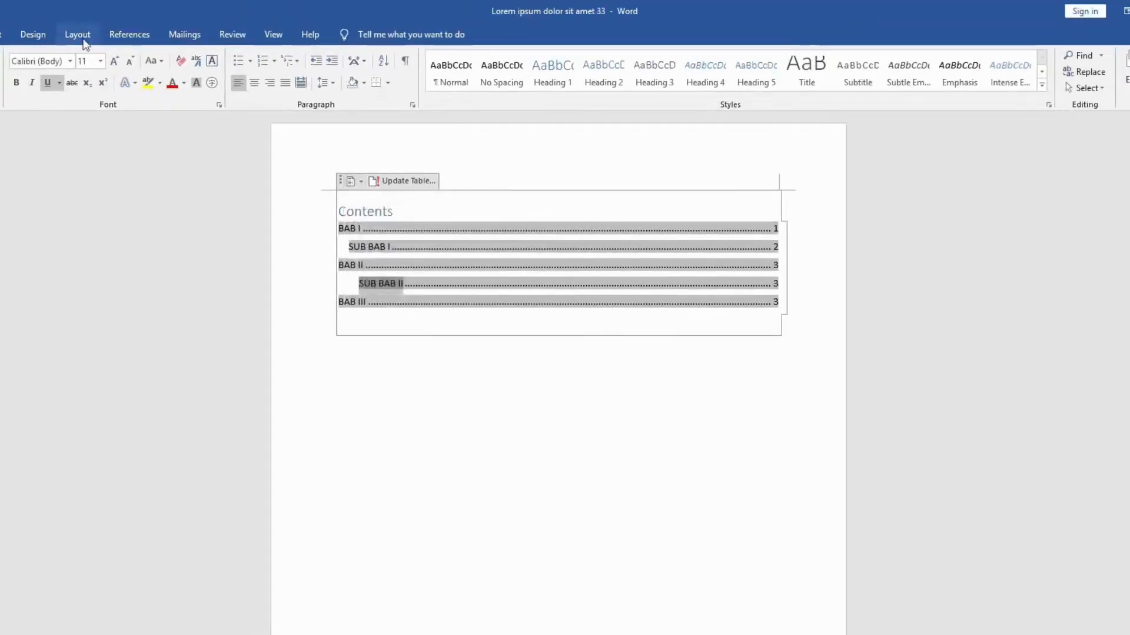
Step: Update the table of contents again from the References commands, using the page-numbers-only option
left_click(141, 37)
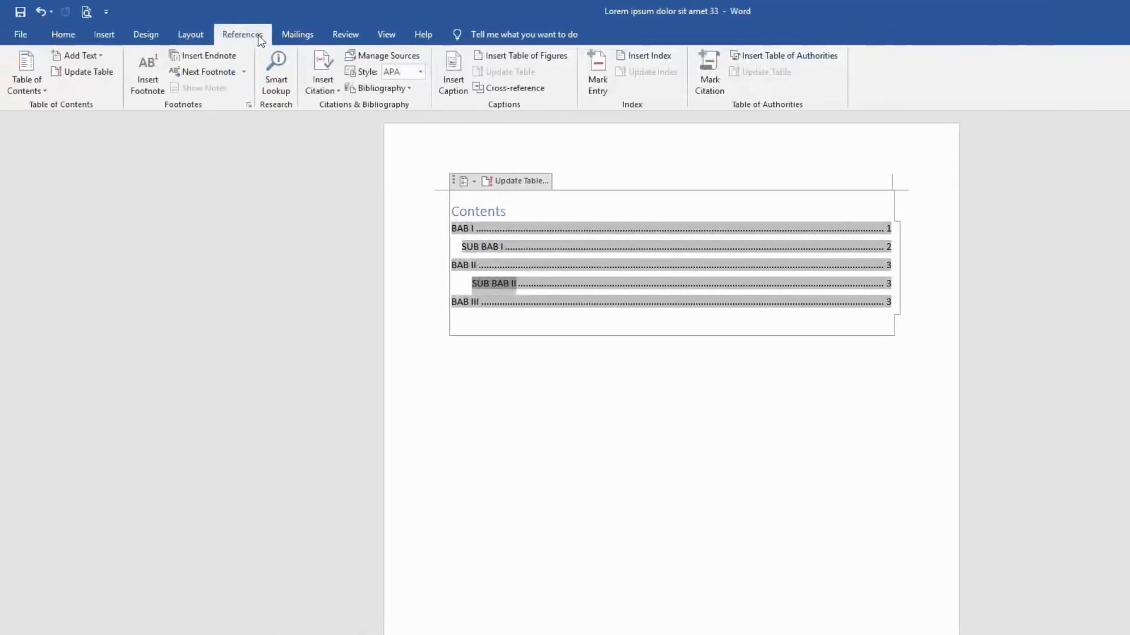
left_click(101, 72)
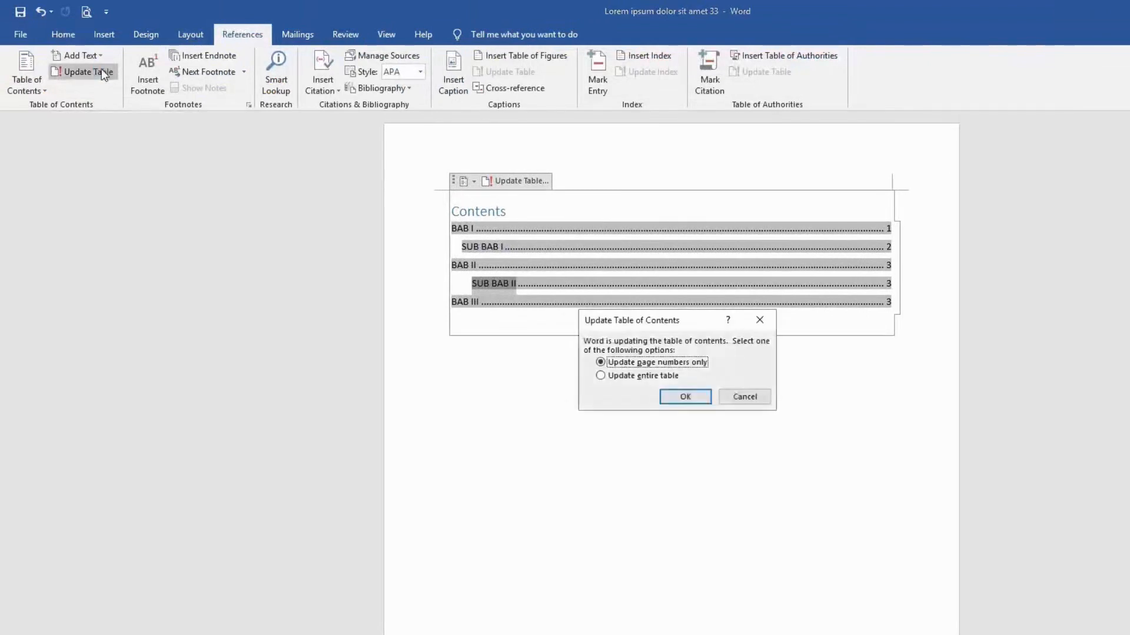
left_click(684, 397)
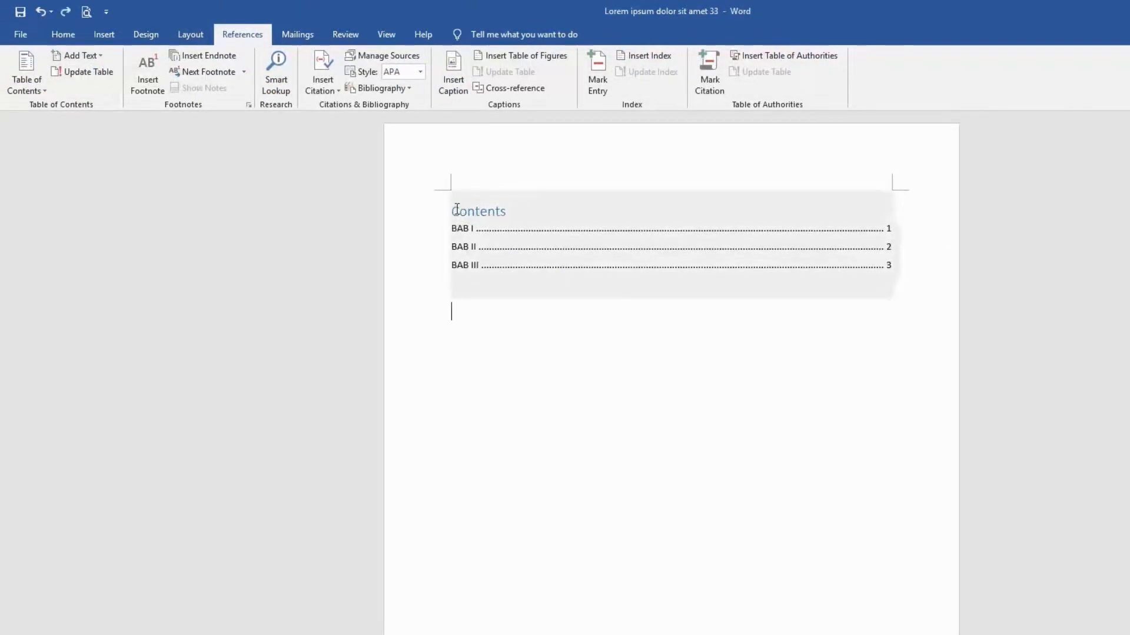
Step: Replace the table's title "Contents" with "Daftar Isi" and center it
left_click_drag(456, 210, 532, 212)
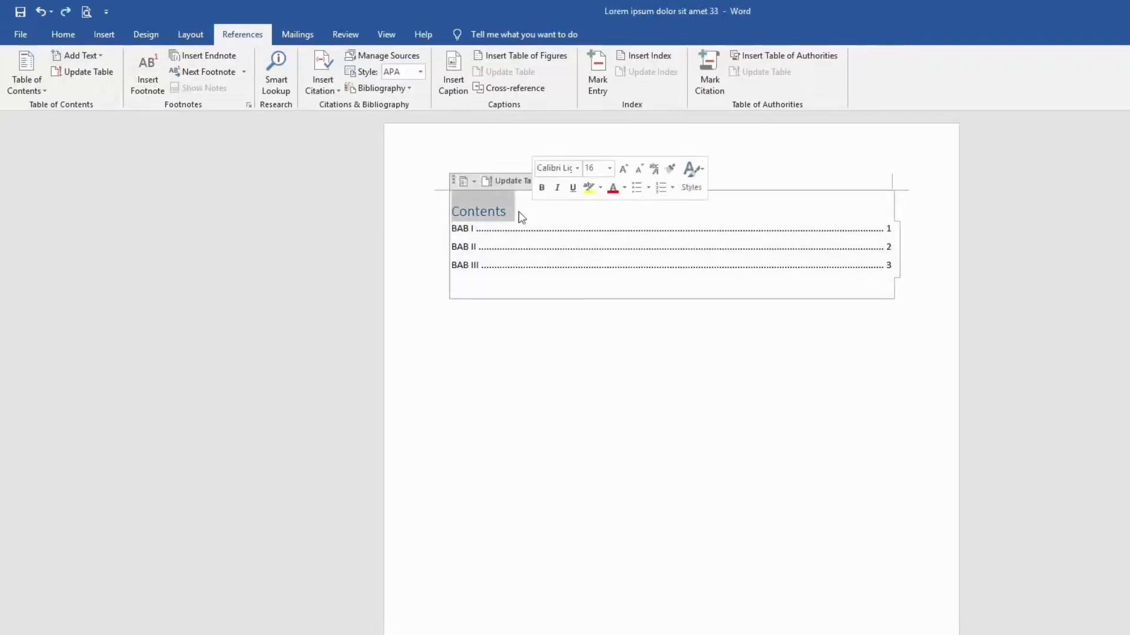
type("Daftar Isi")
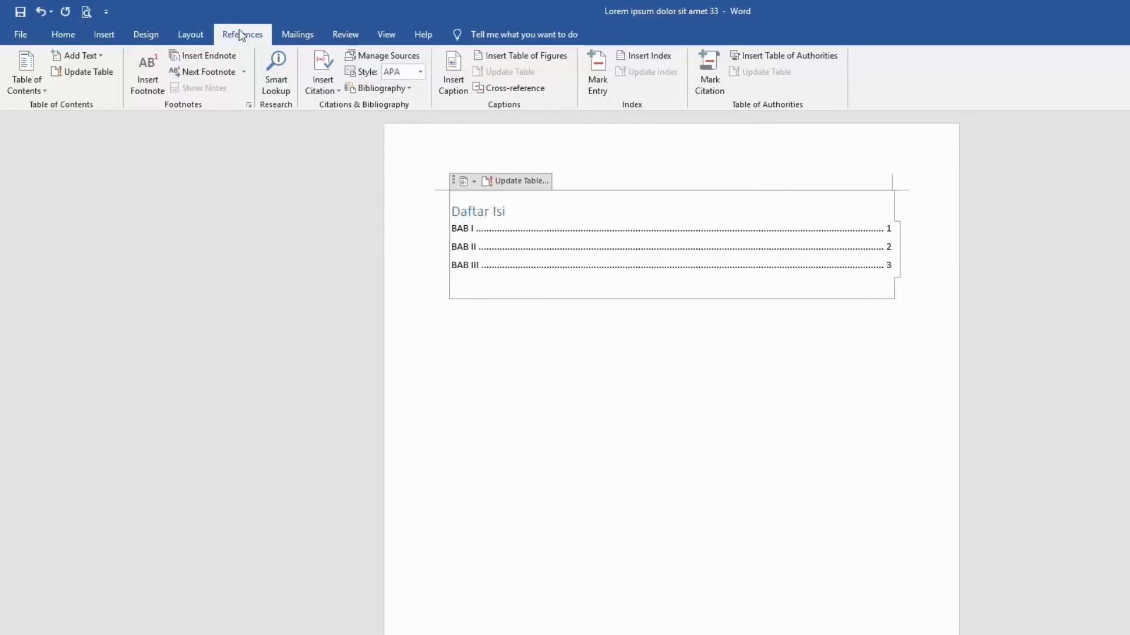
left_click(63, 35)
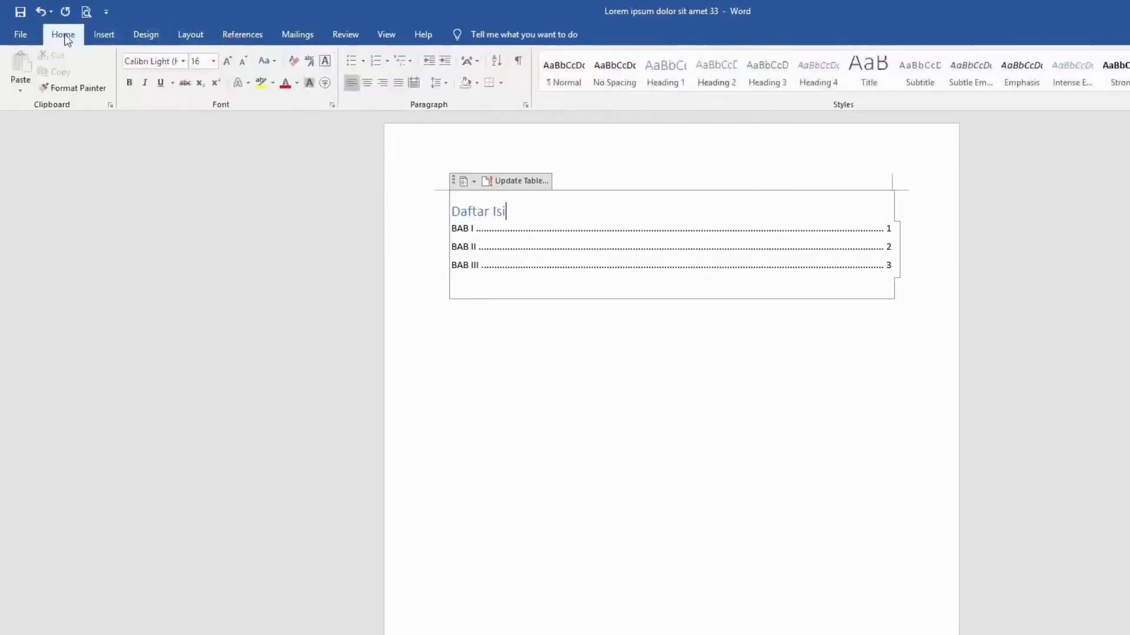
left_click(367, 83)
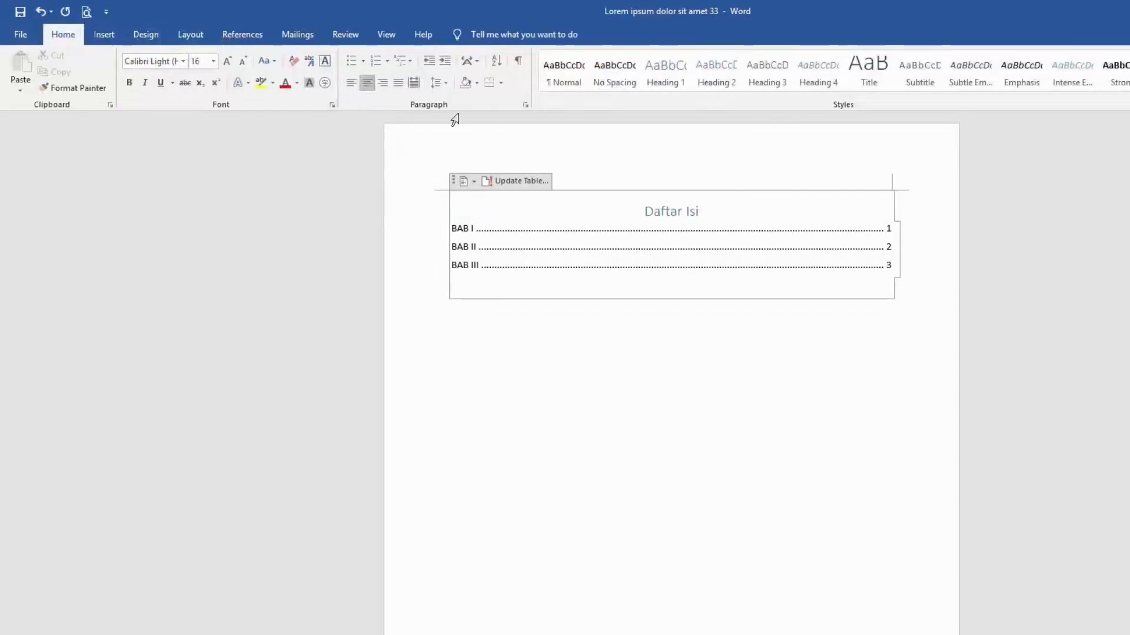
Step: Make the "Daftar Isi" title black and bold, and open the font size choices
left_click_drag(705, 211, 641, 204)
left_click(297, 83)
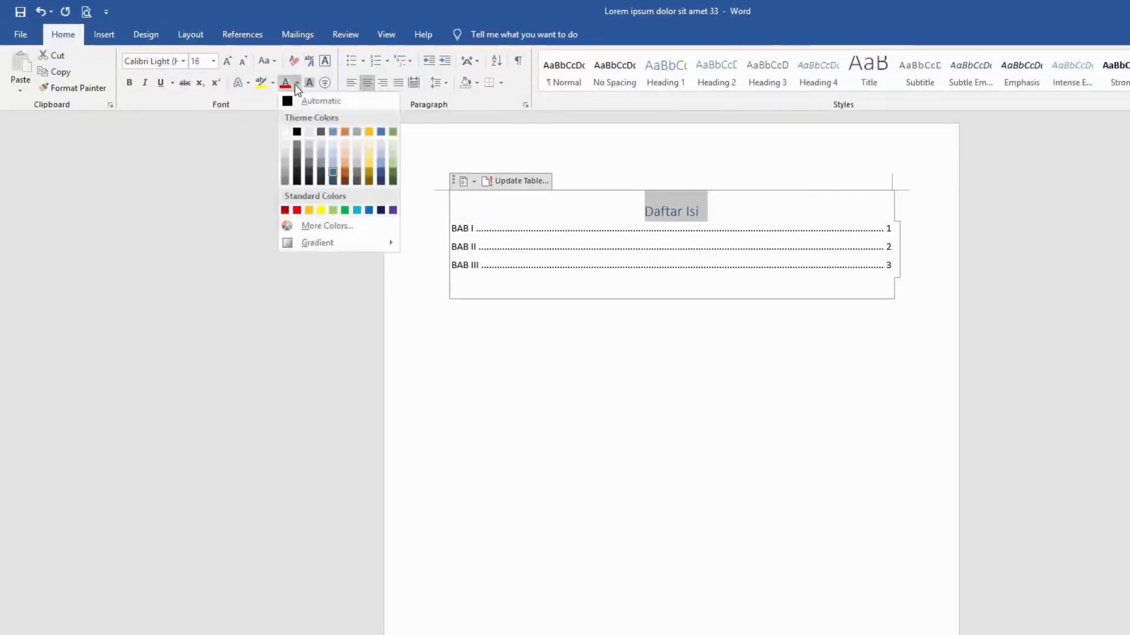
left_click(297, 132)
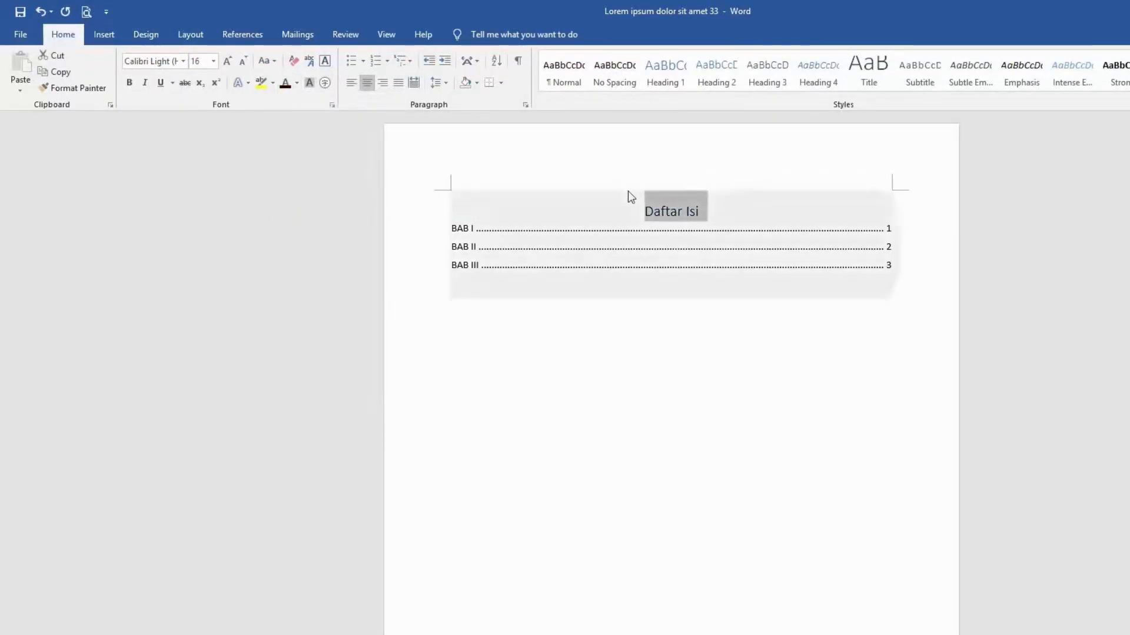
left_click(749, 195)
left_click_drag(706, 212, 644, 212)
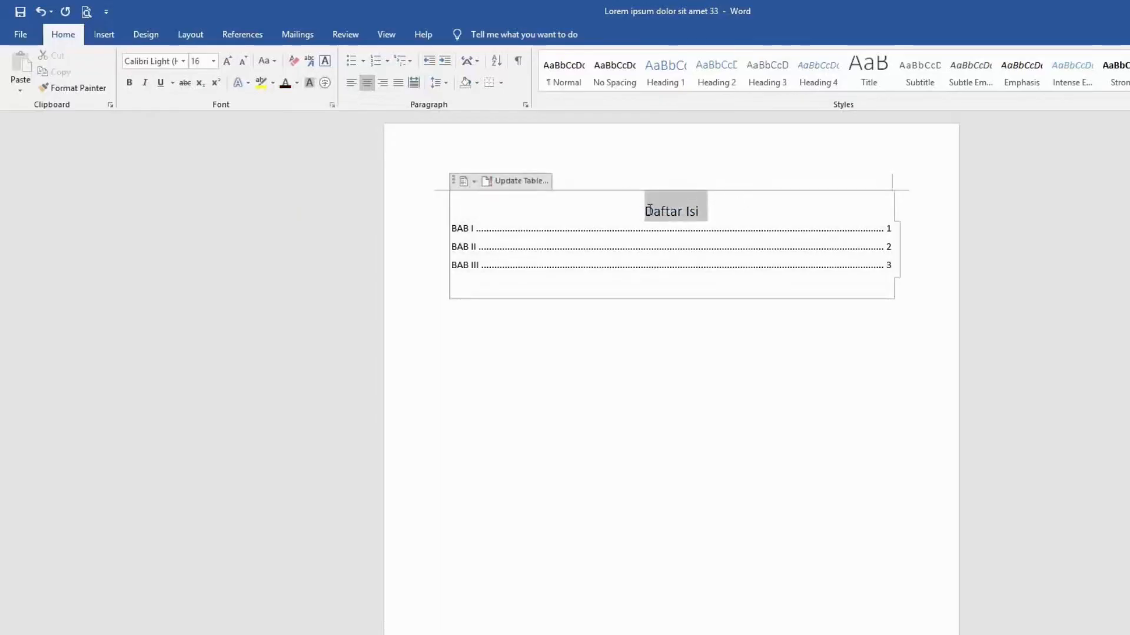
left_click(134, 83)
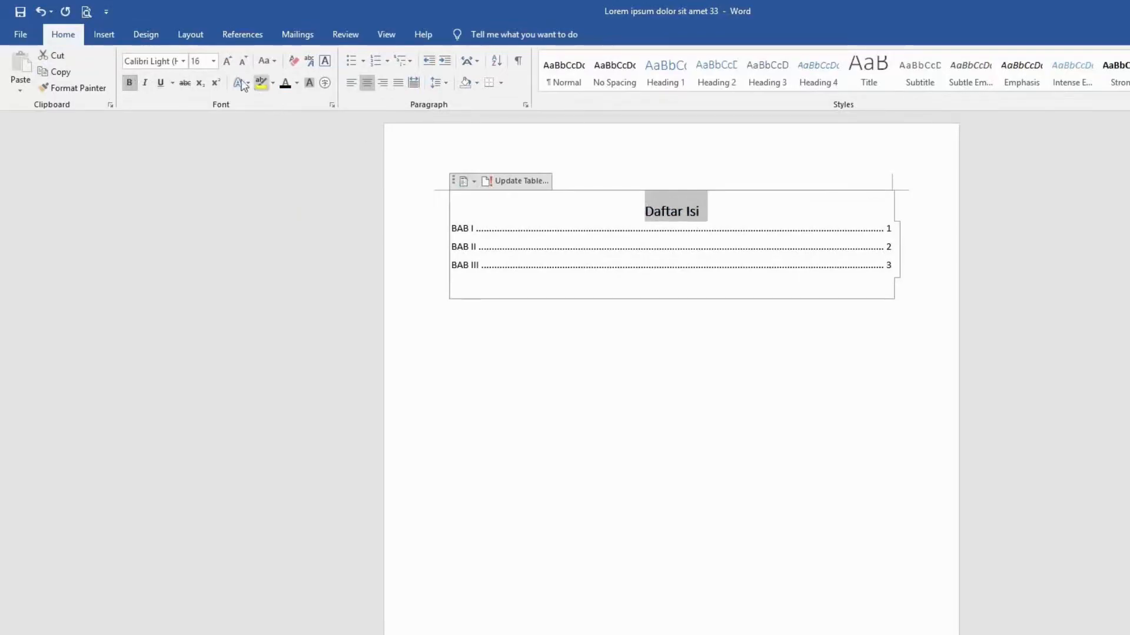
left_click(213, 61)
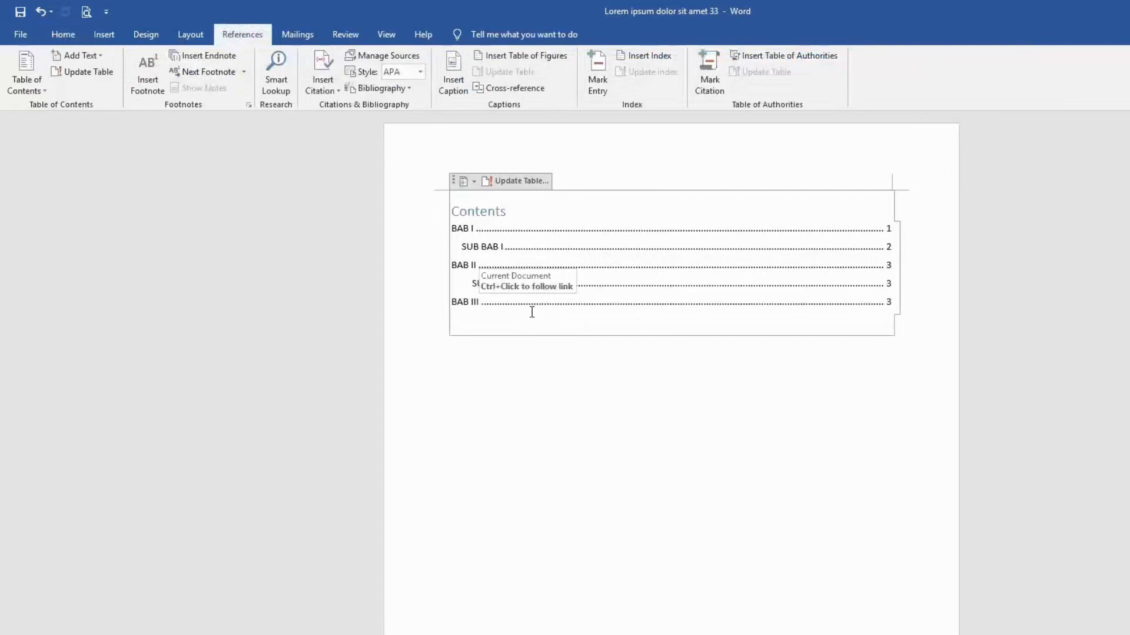
Step: Remove the table of contents from the first page and undo the removal
left_click(465, 186)
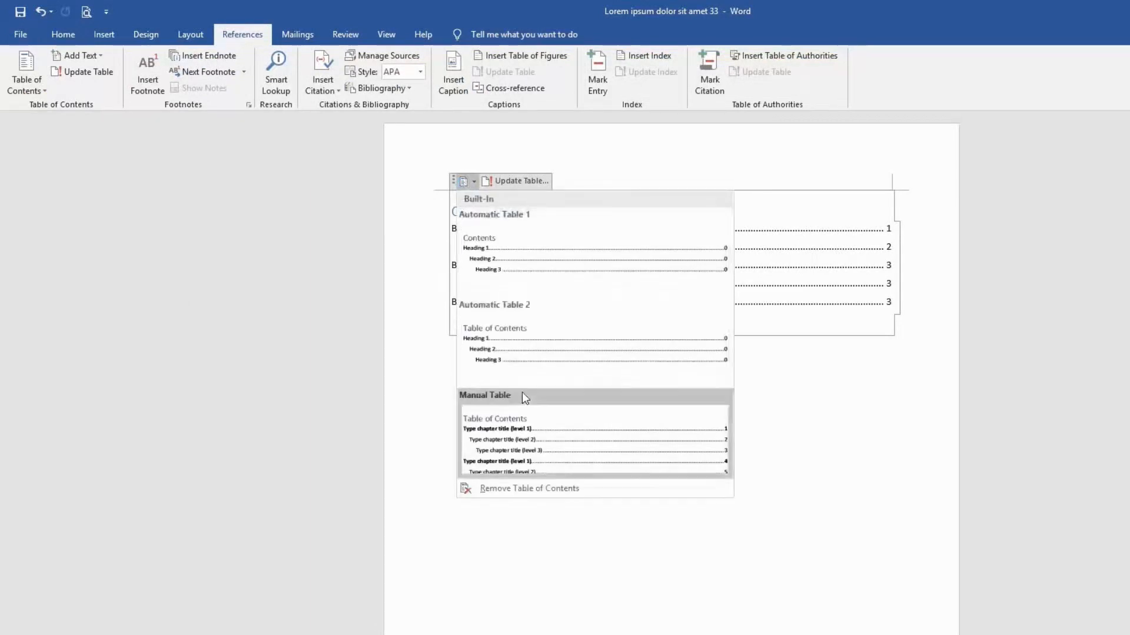
left_click(518, 487)
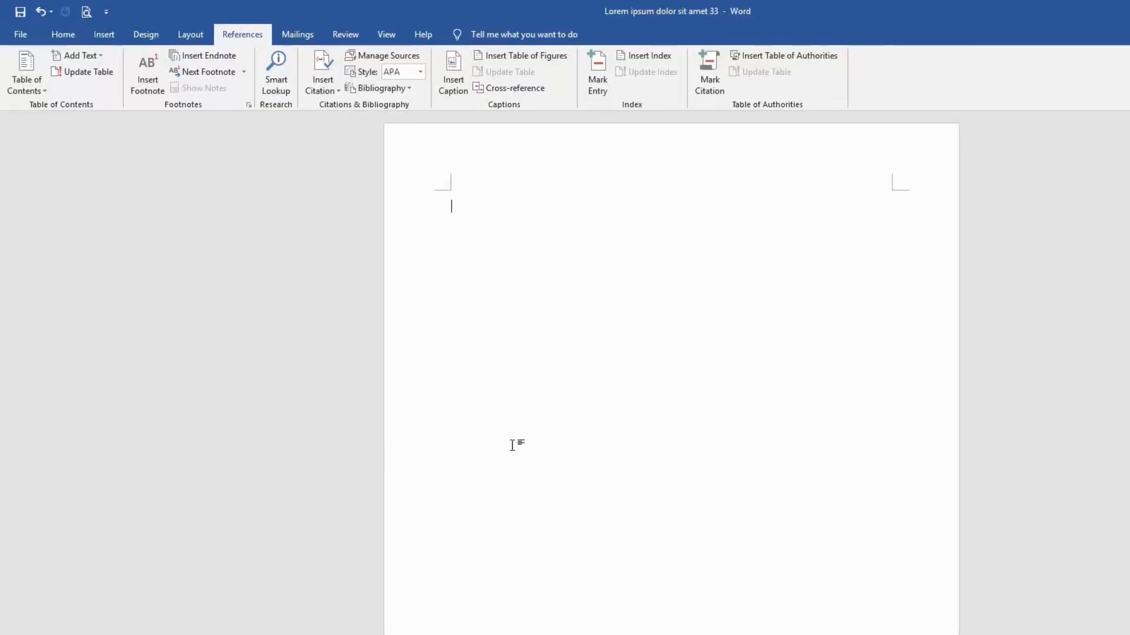
key("ctrl+z")
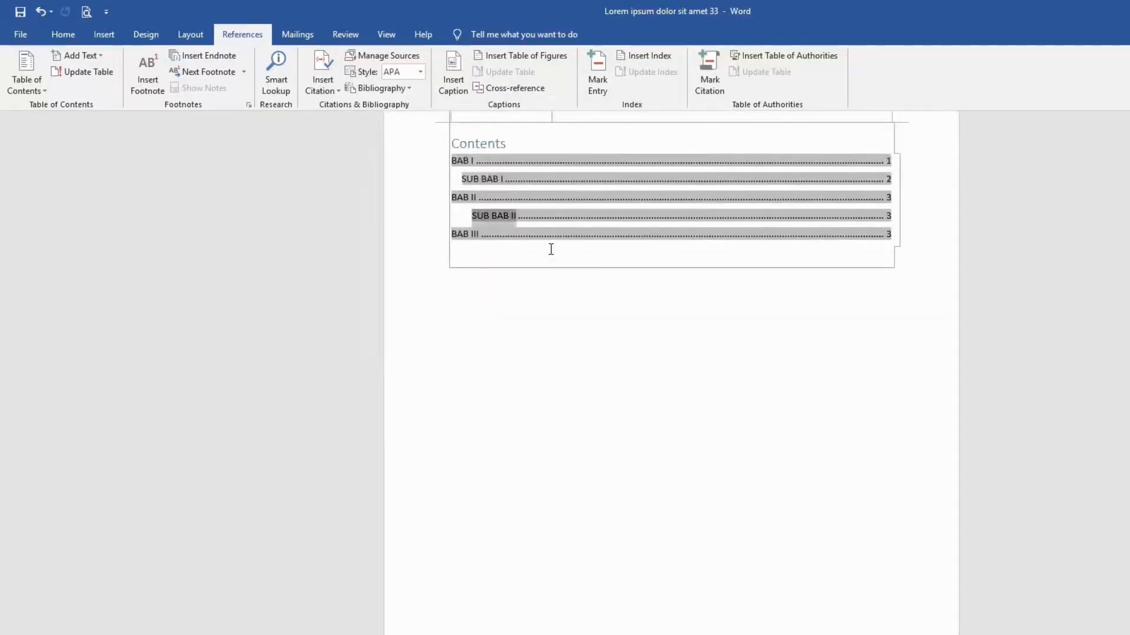